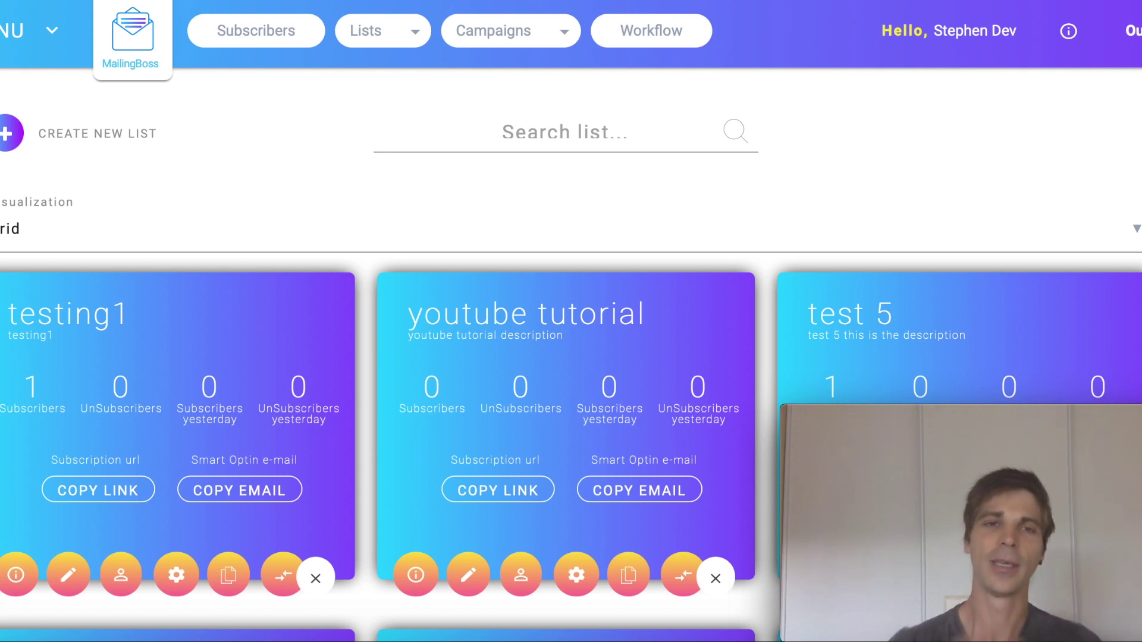
Go from the mailing lists overview to Email Sequences and start a new sequence.
click(411, 41)
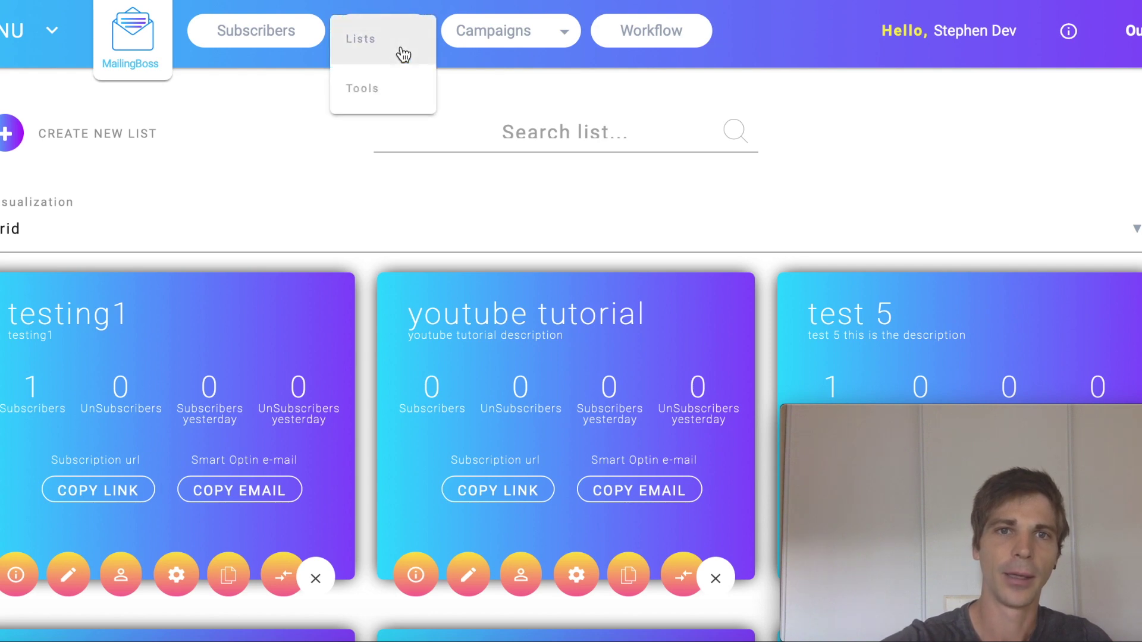
click(403, 55)
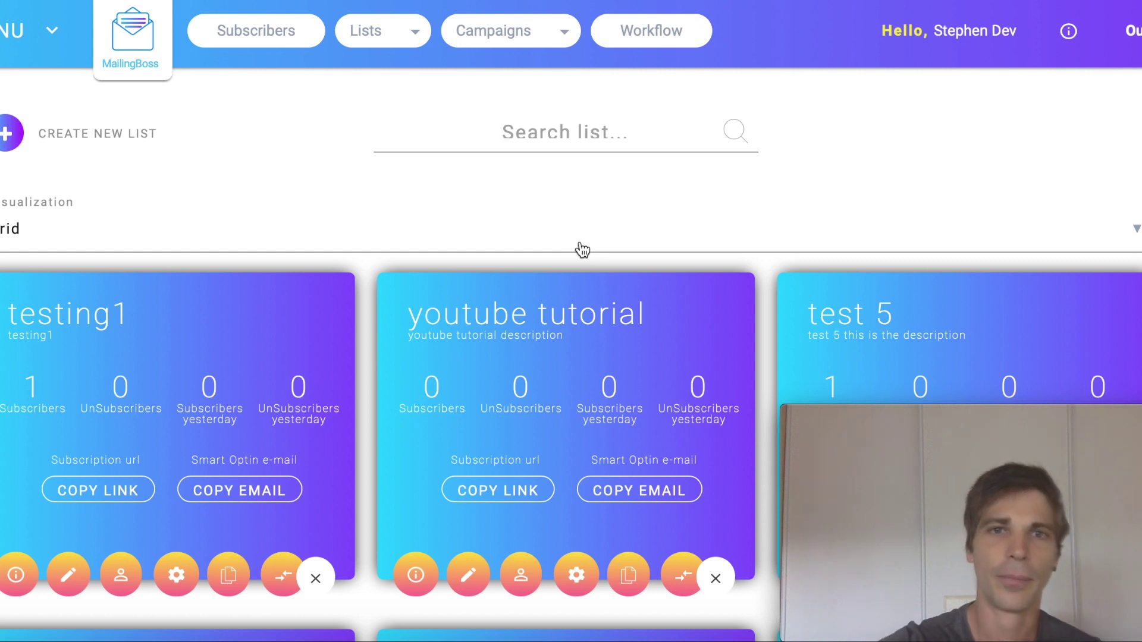
click(560, 33)
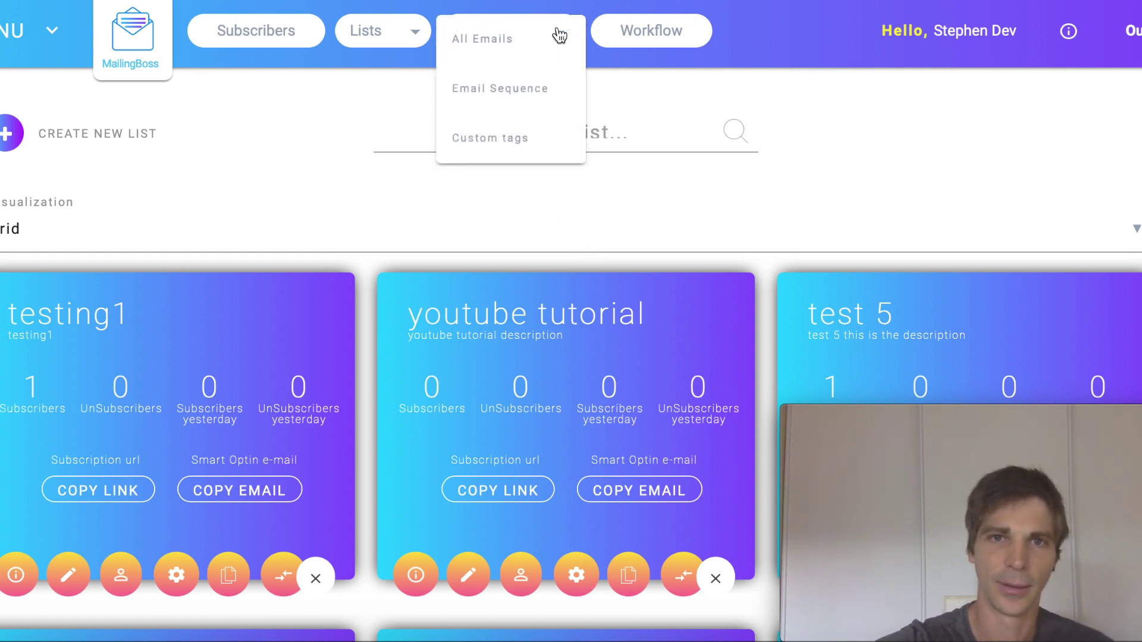
click(530, 86)
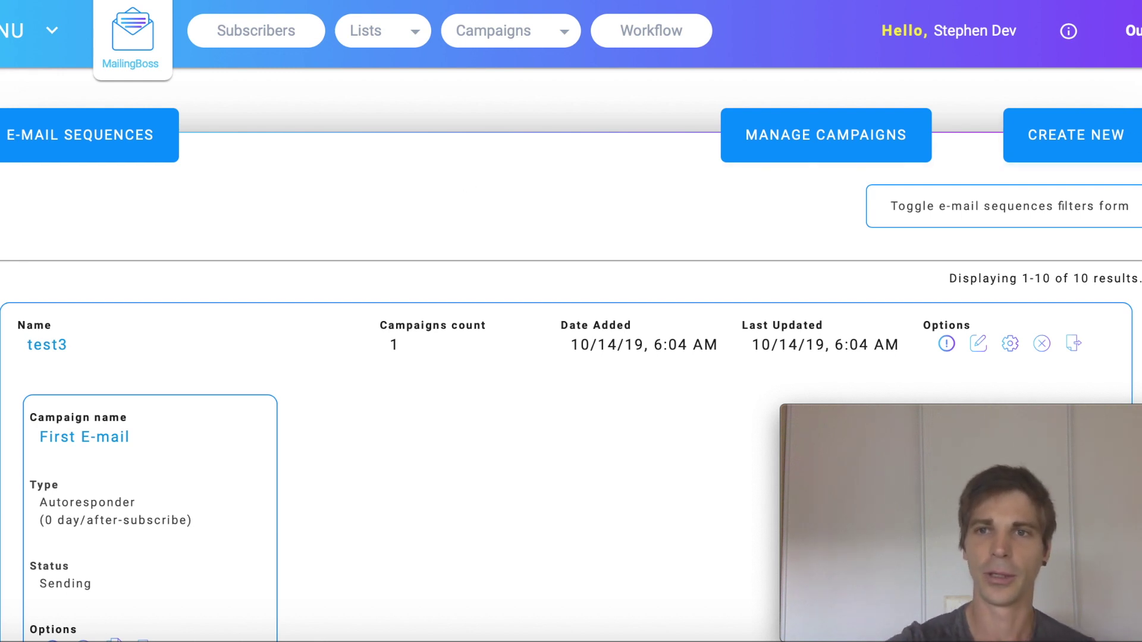
click(1074, 139)
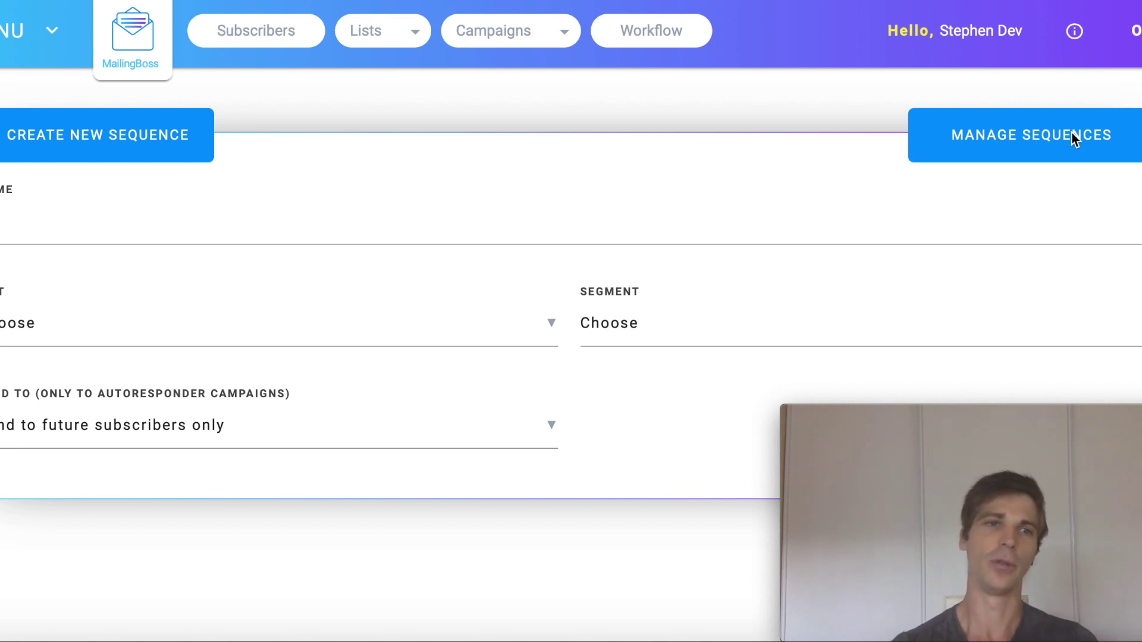
Name the sequence '1st email' and assign it to the 'youtube tutorial' list.
click(114, 224)
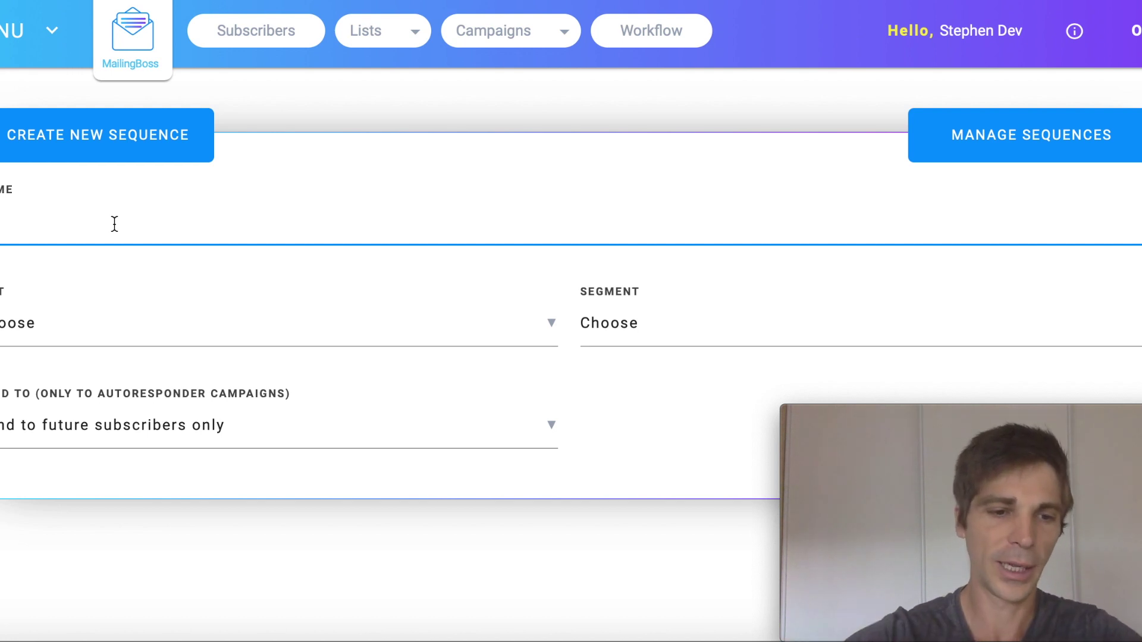
text(1st e)
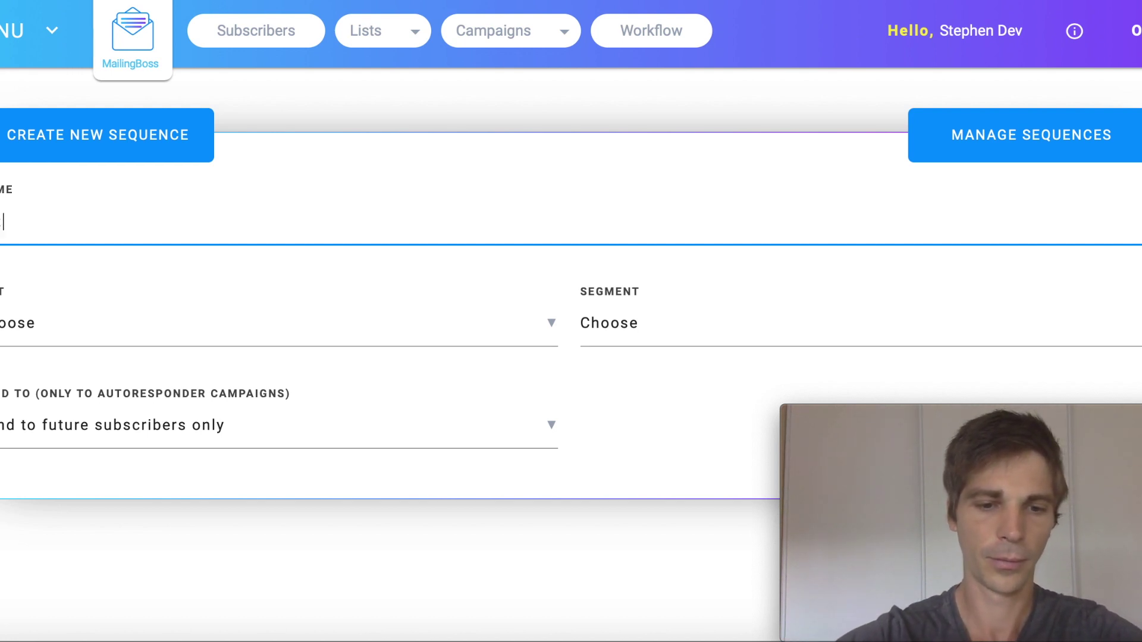
text(mail)
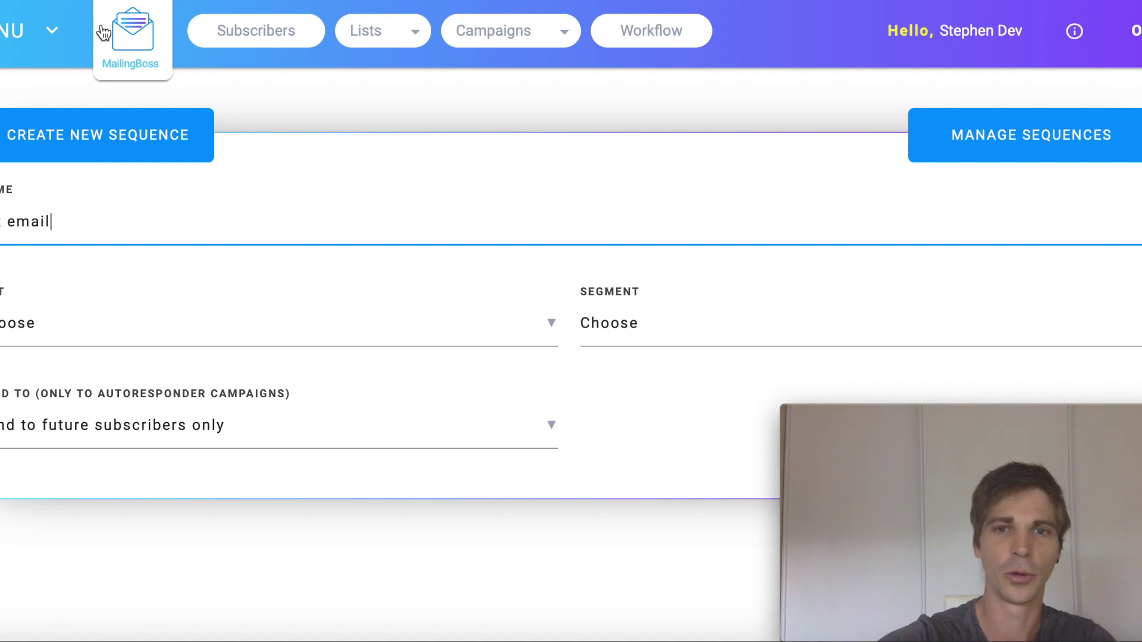
click(551, 331)
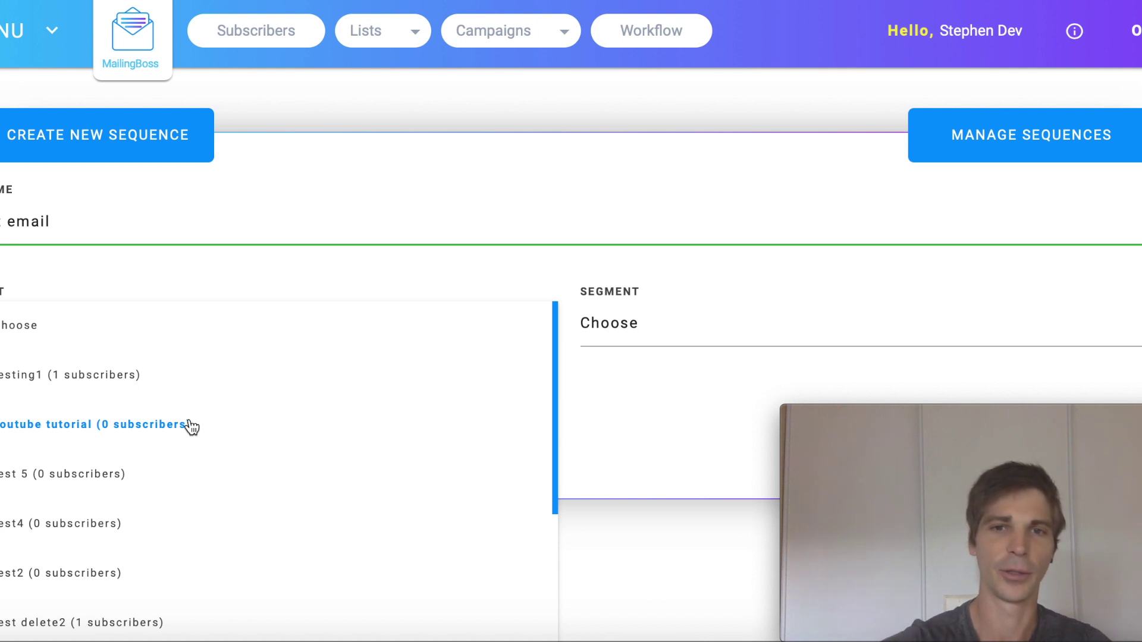
click(191, 427)
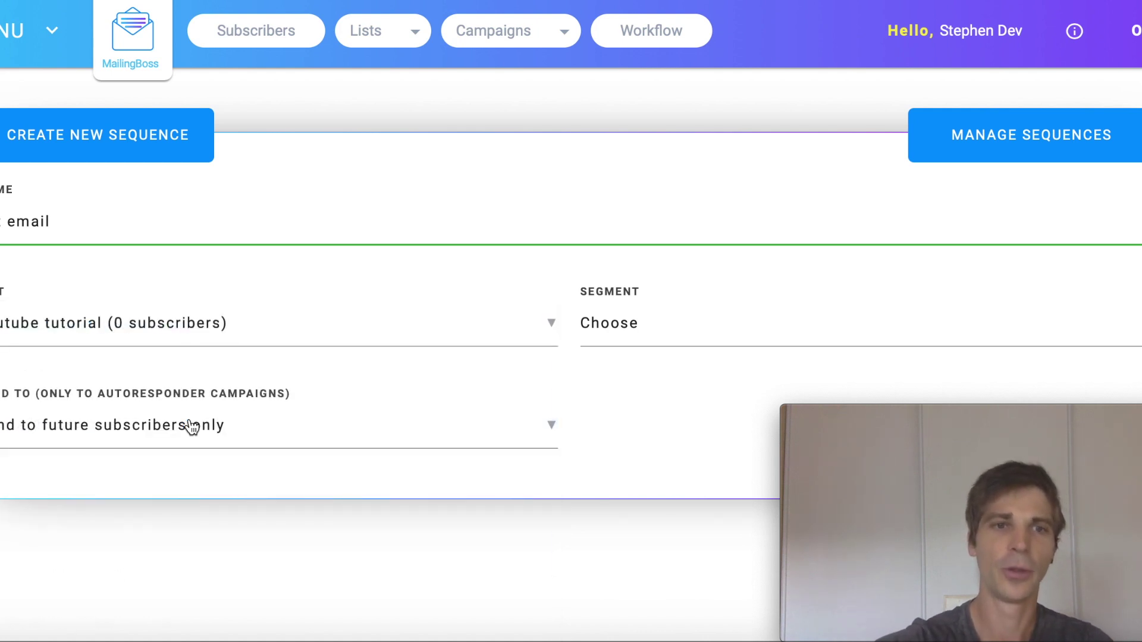
click(643, 342)
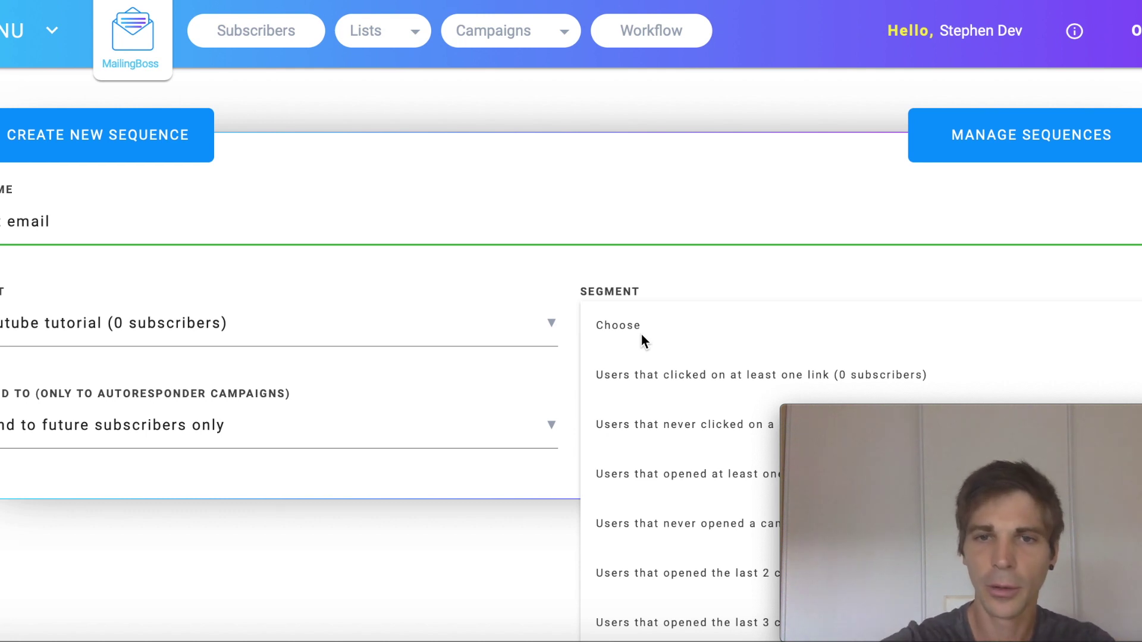
Leave the segment at Choose and send to current and future subscribers.
click(618, 326)
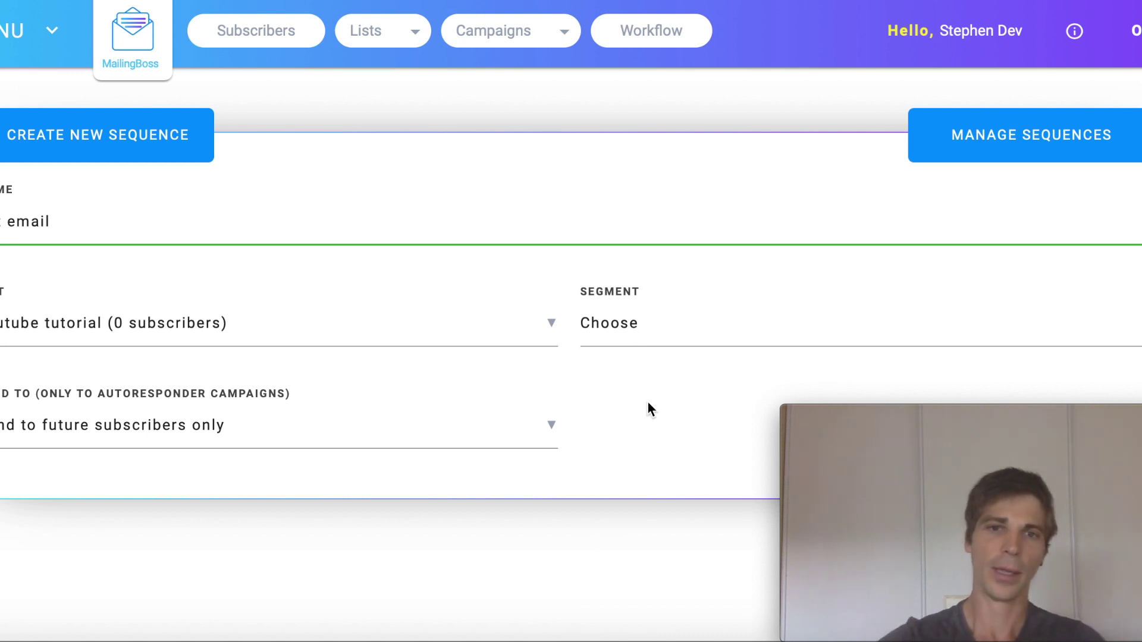
click(551, 427)
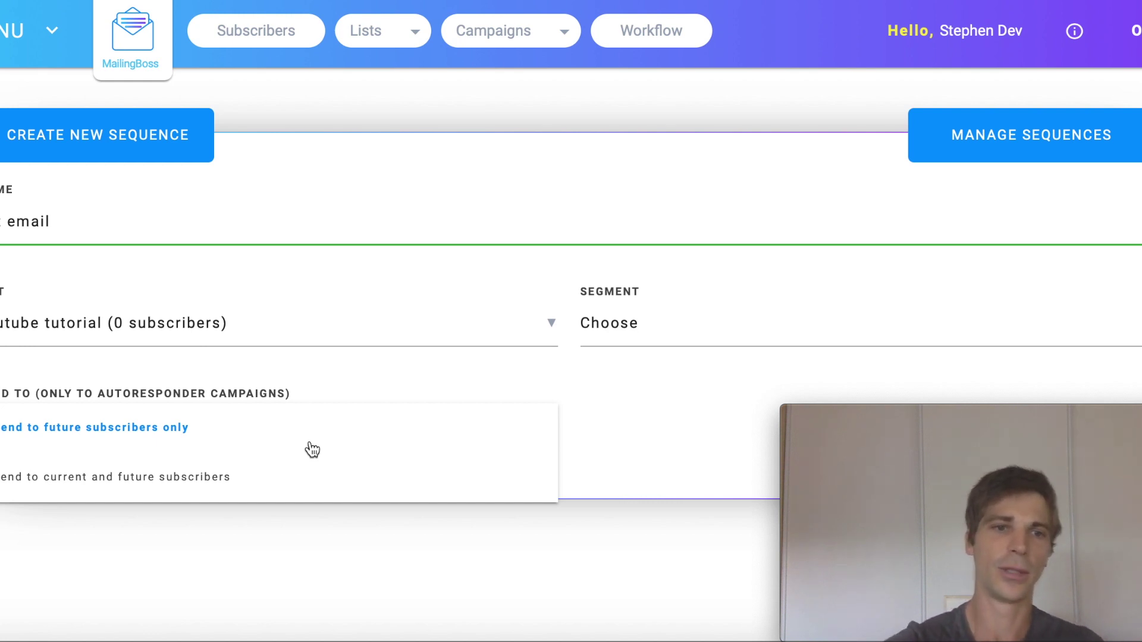
click(185, 479)
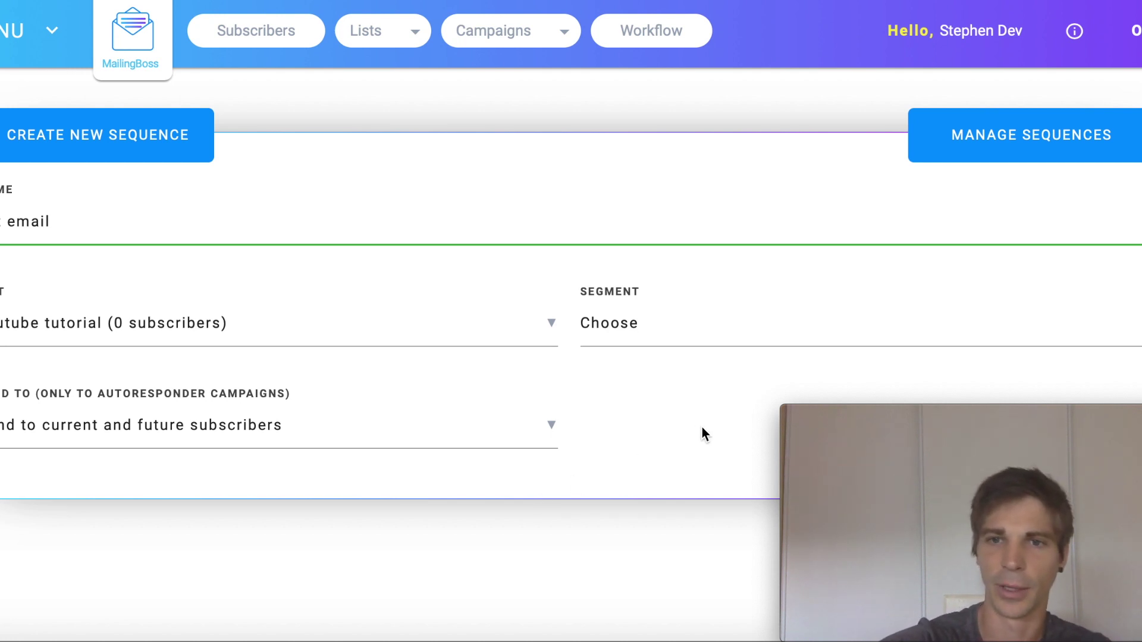
drag(905, 420, 619, 212)
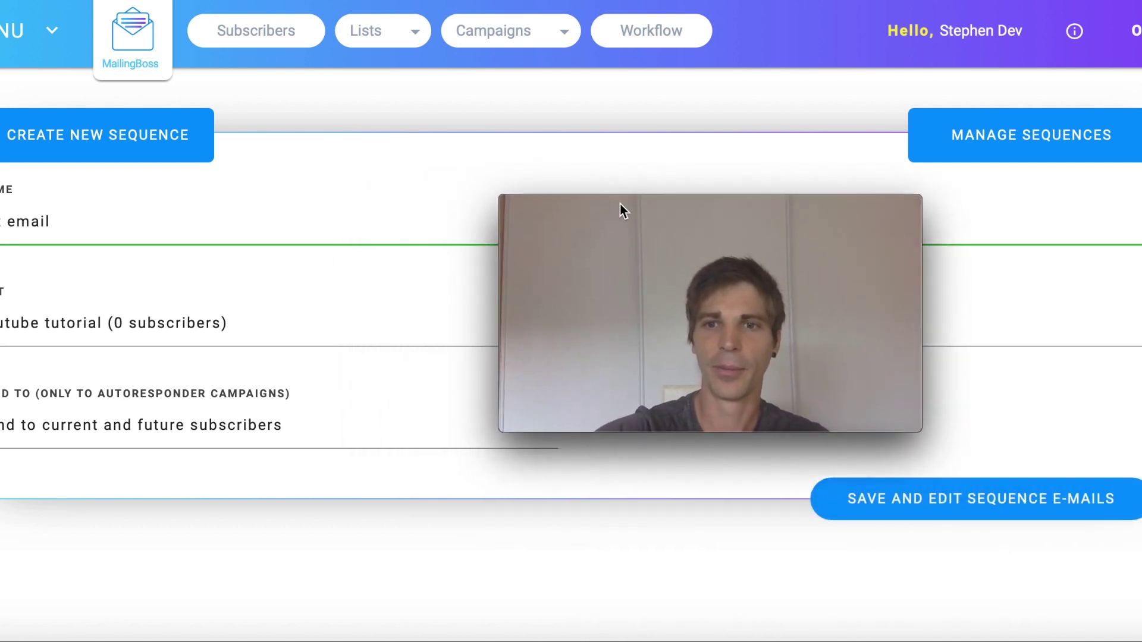
Save the sequence and load its First E-mail, subject 'Welcome Message', in the editor.
click(1015, 504)
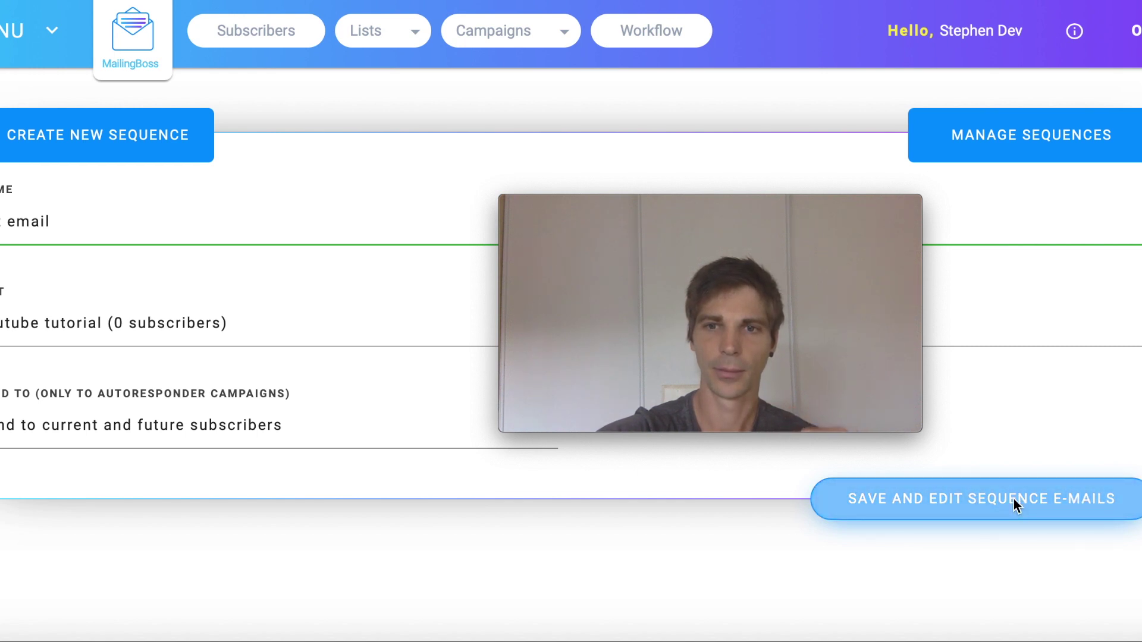
mouse_move(752, 226)
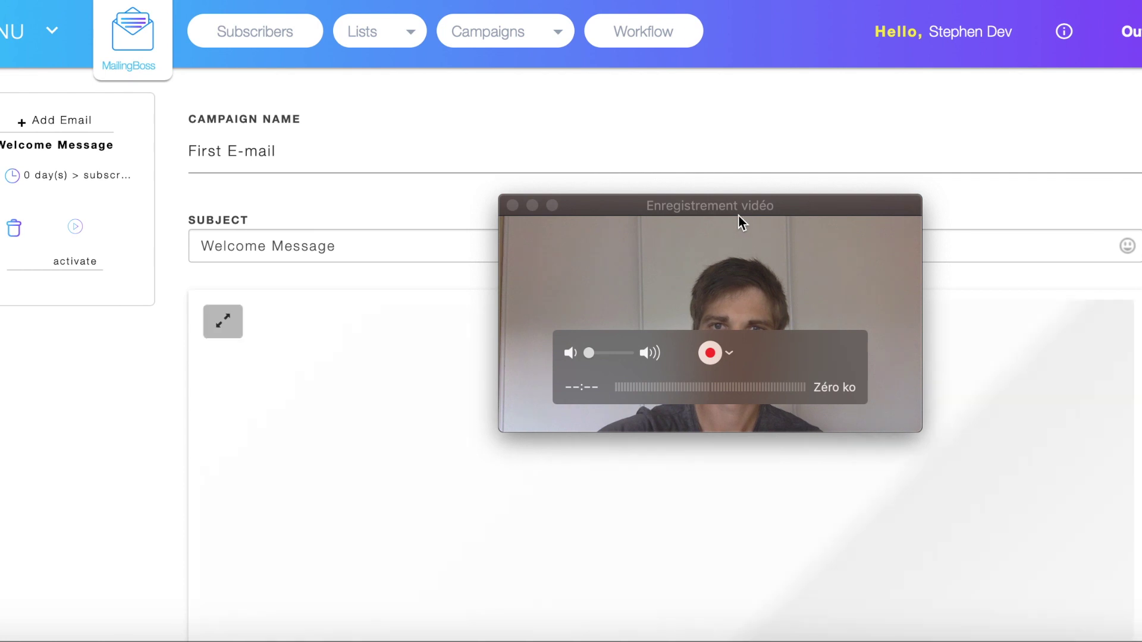
drag(698, 201, 971, 404)
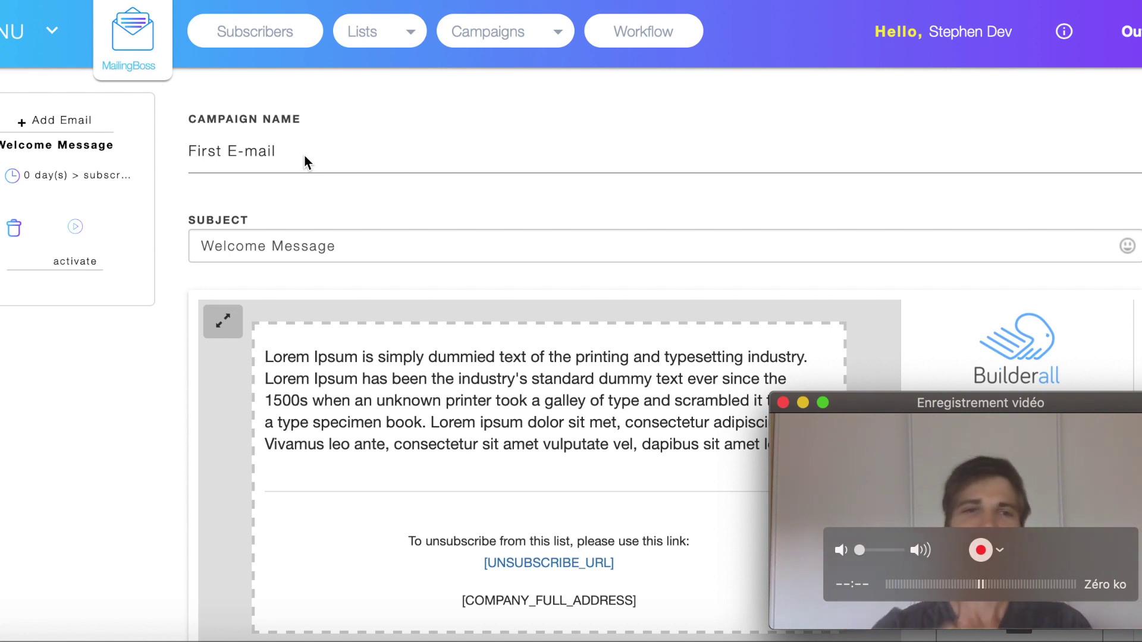
click(350, 244)
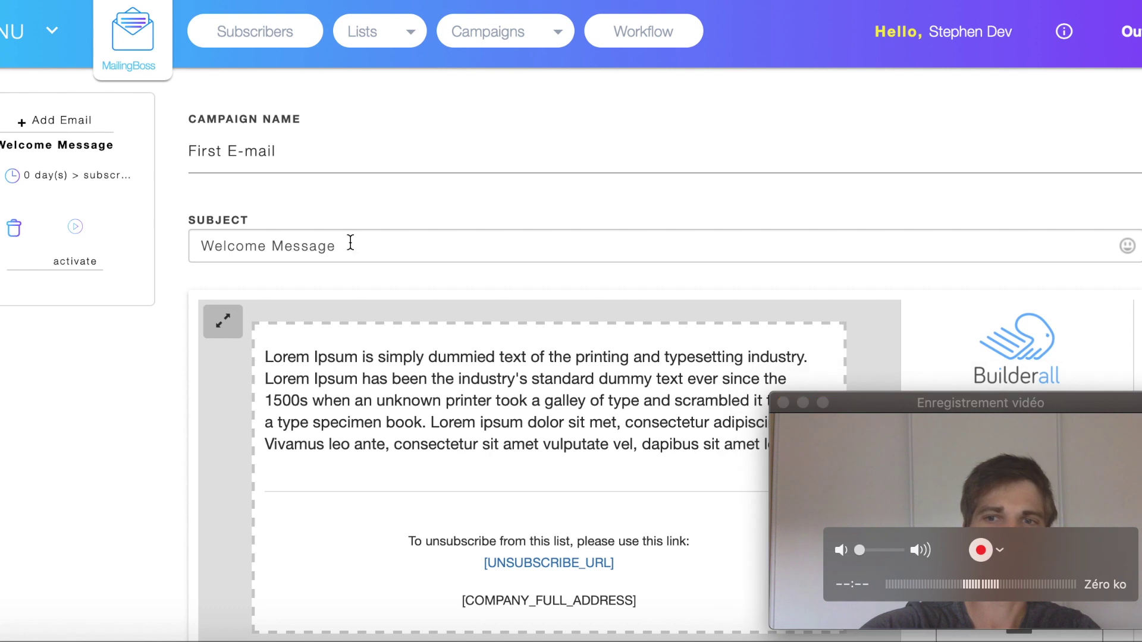
click(355, 247)
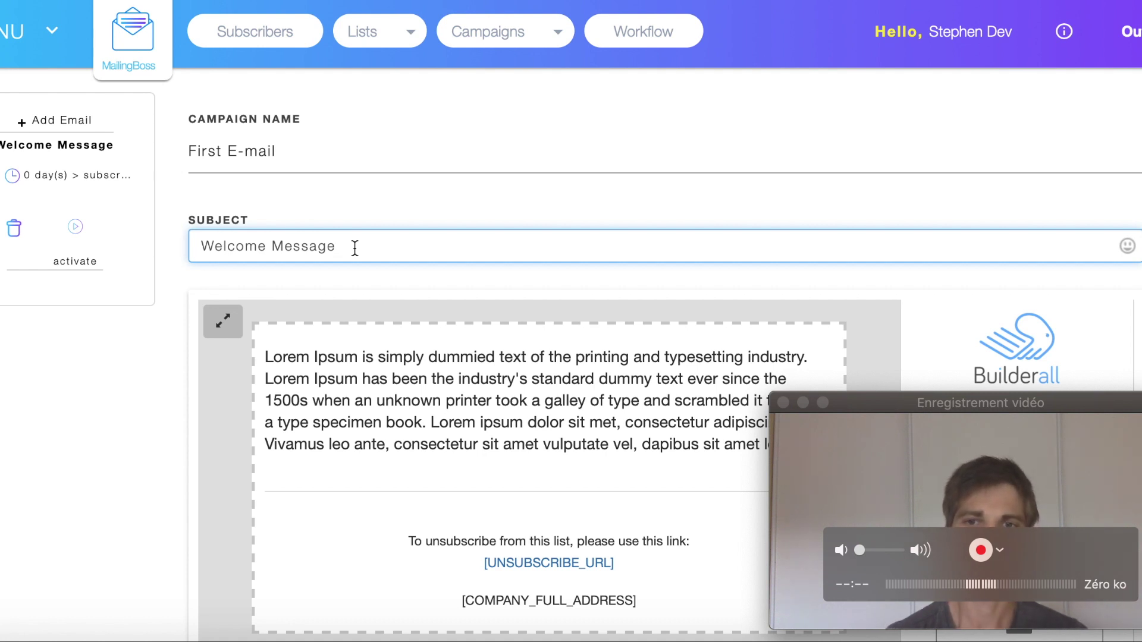
Replace the subject 'Welcome Message' with 'welcome to this email list'.
drag(936, 402, 944, 415)
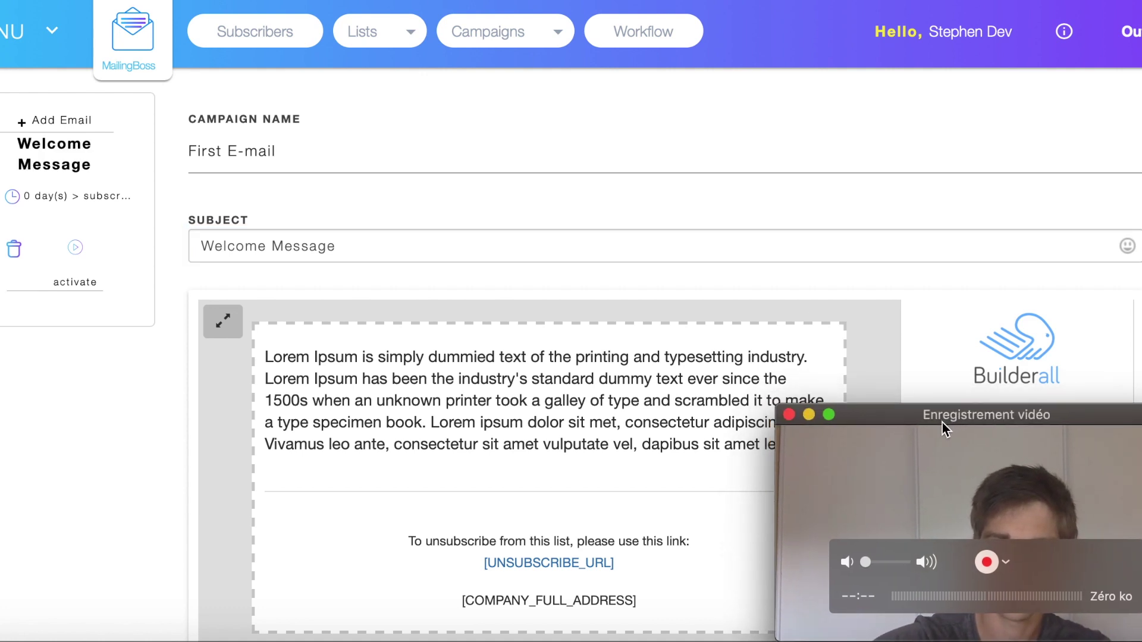
click(358, 248)
drag(358, 248, 183, 243)
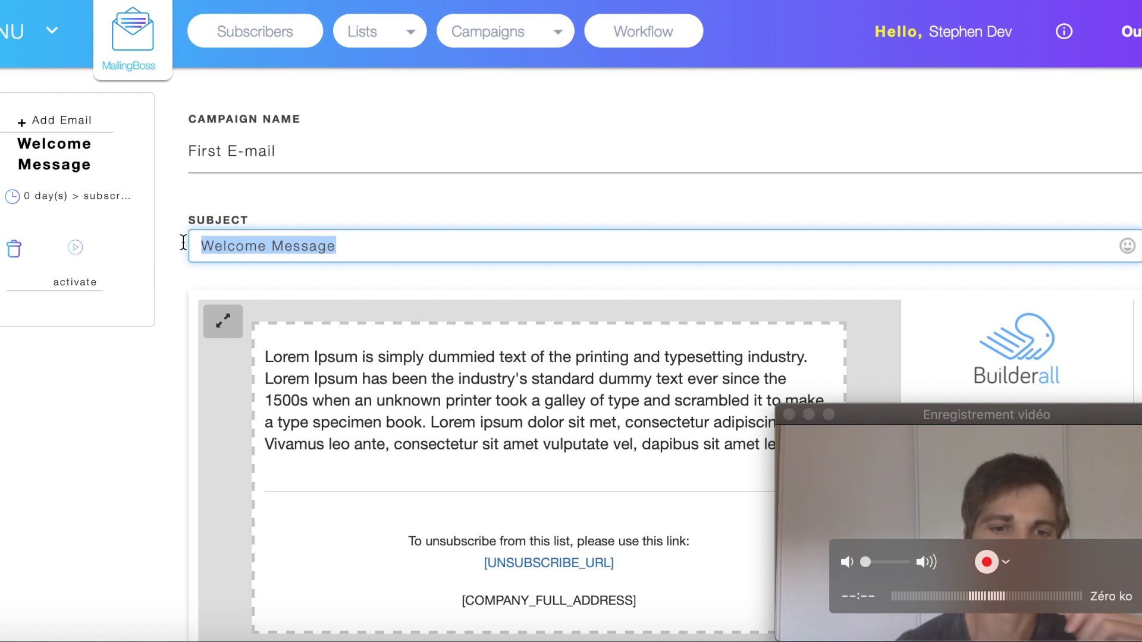
text(welco)
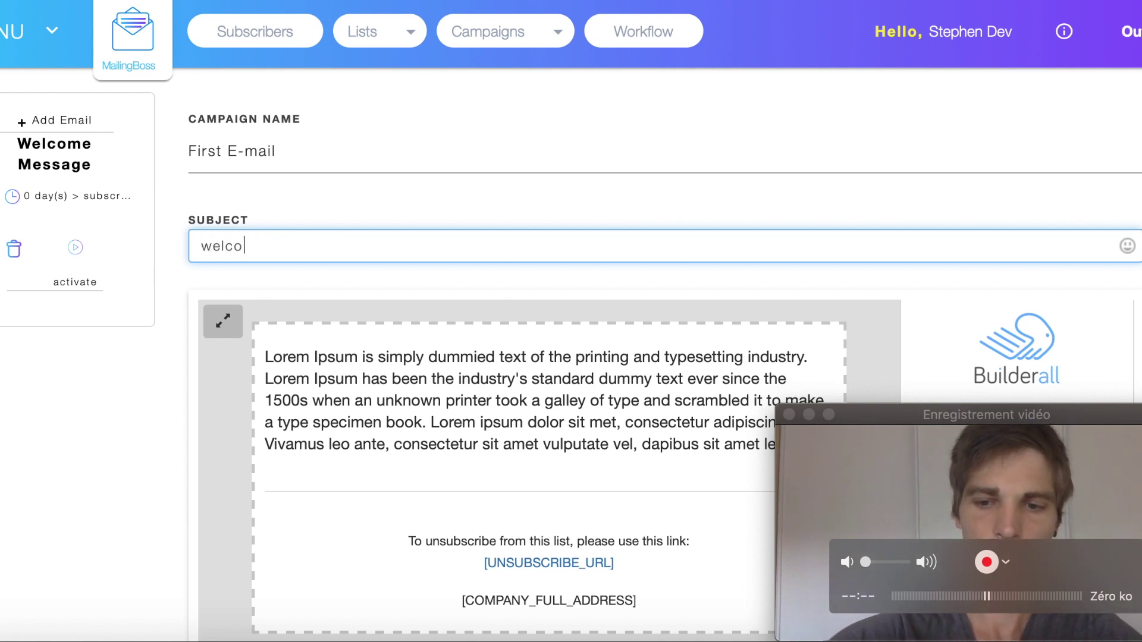
text(me to th)
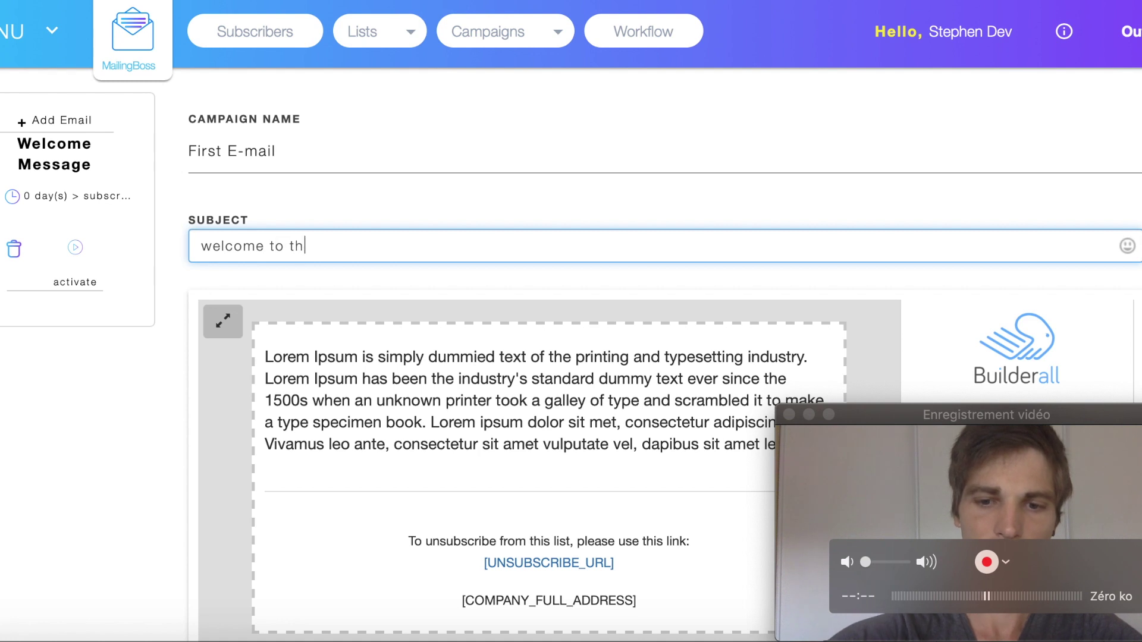
text(is email)
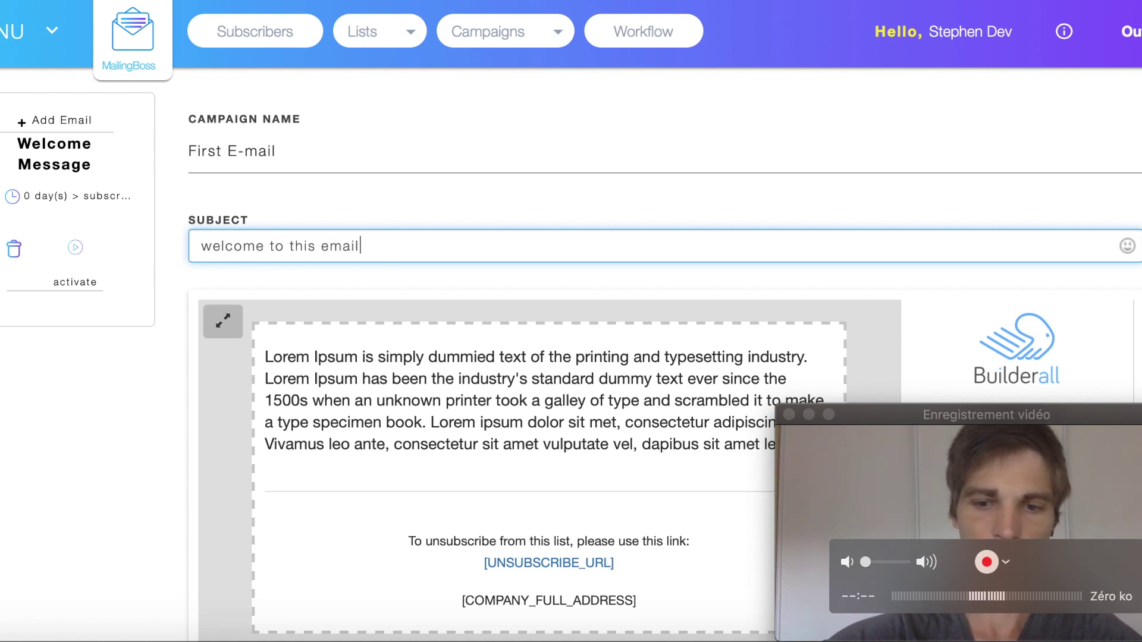
text( list)
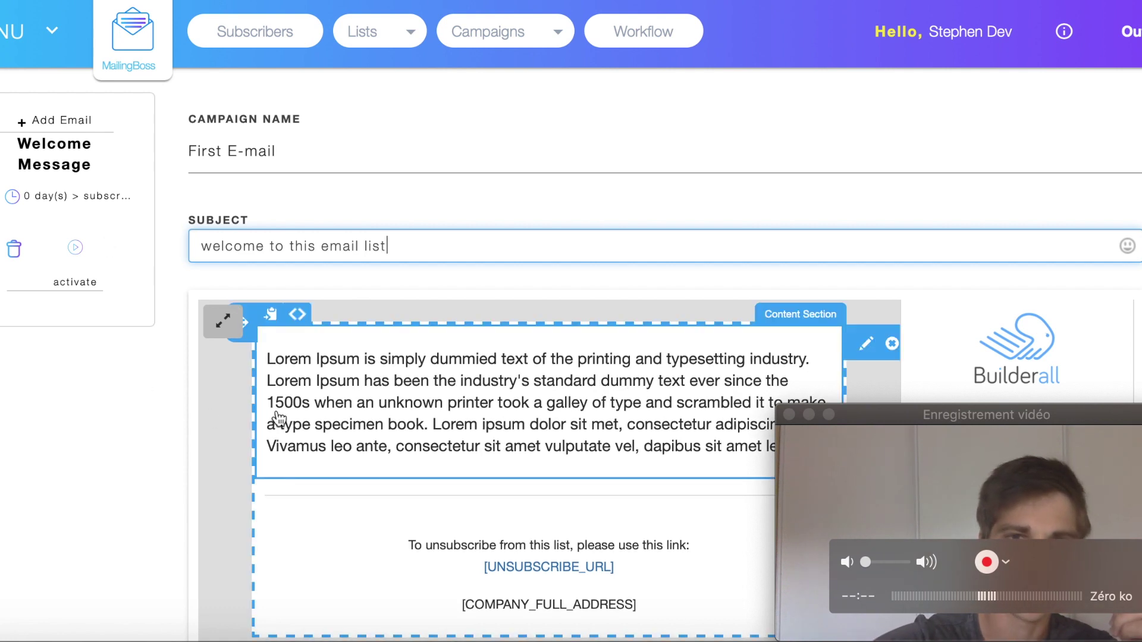
Replace the Lorem Ipsum body with 'welcome to this email list click here if you want' plus a new line.
scroll(213, 420, down, 3)
scroll(212, 424, down, 5)
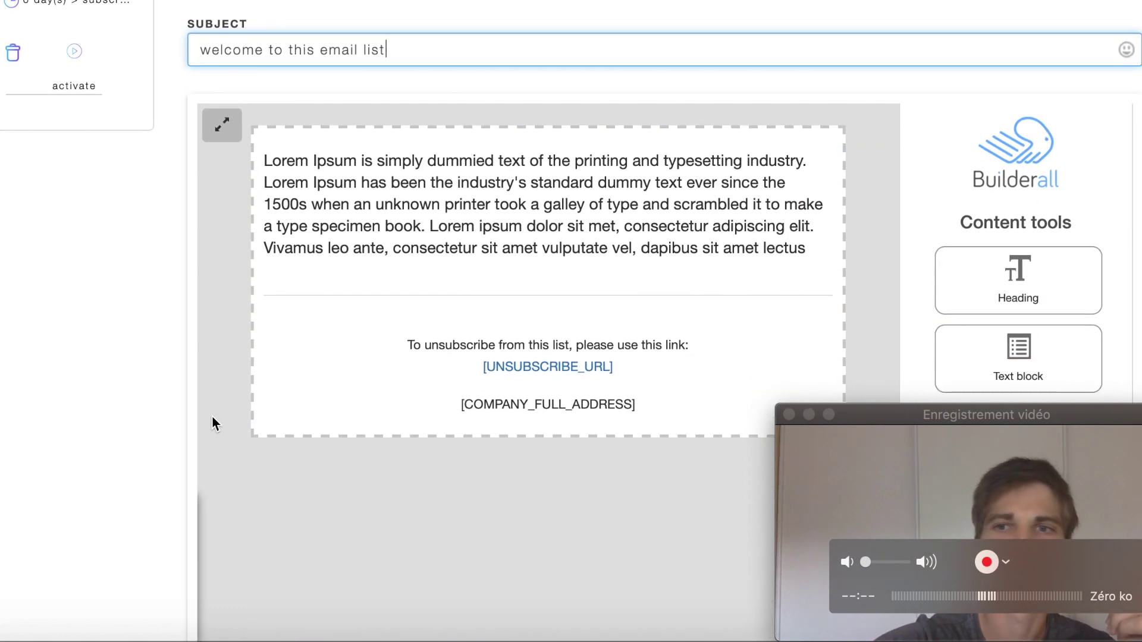
scroll(212, 423, up, 3)
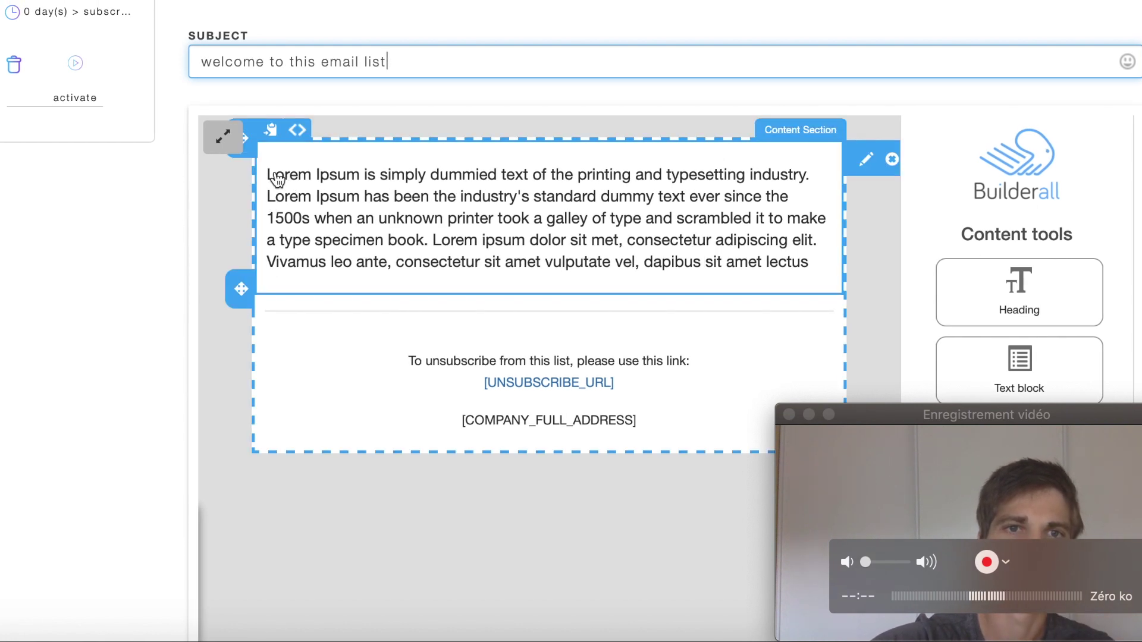
click(277, 178)
drag(271, 173, 839, 262)
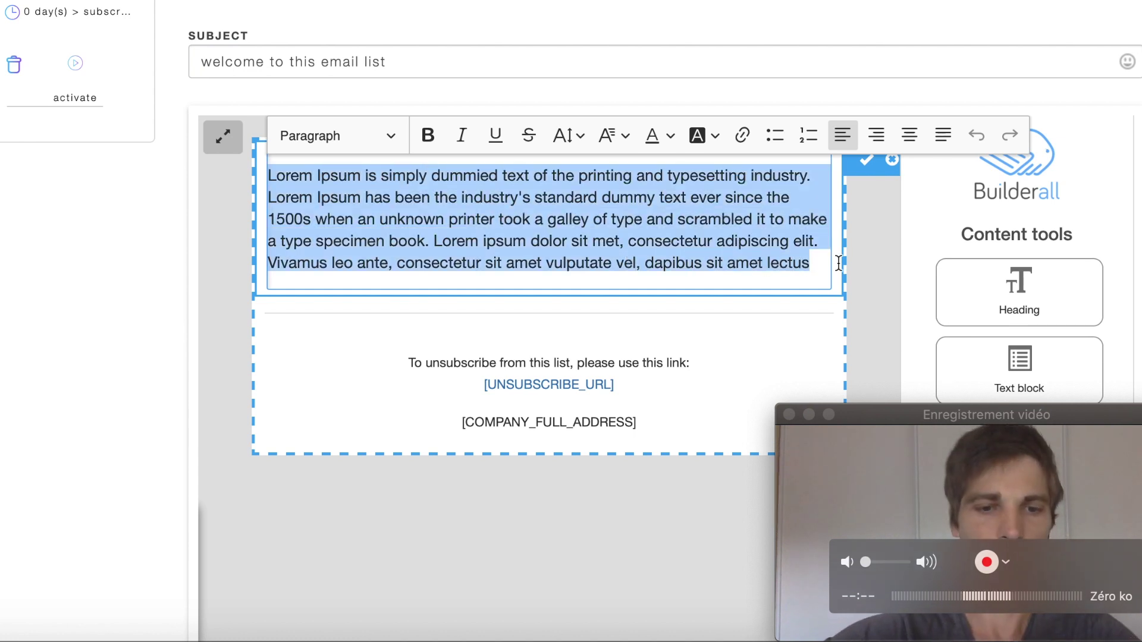
text(welcome to thi)
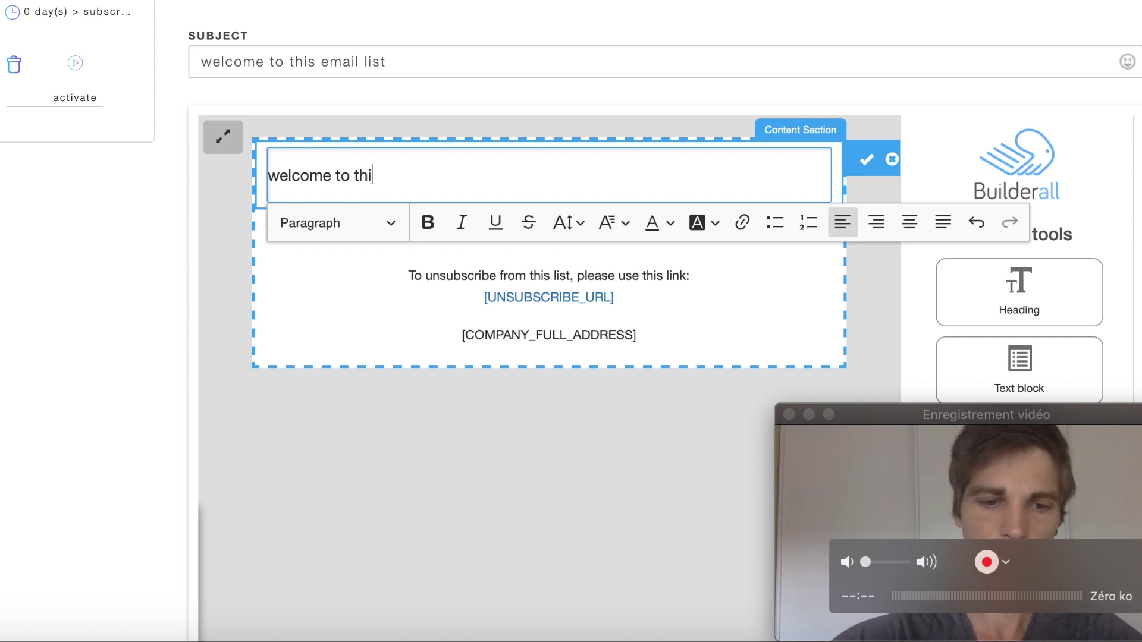
text(s email list c)
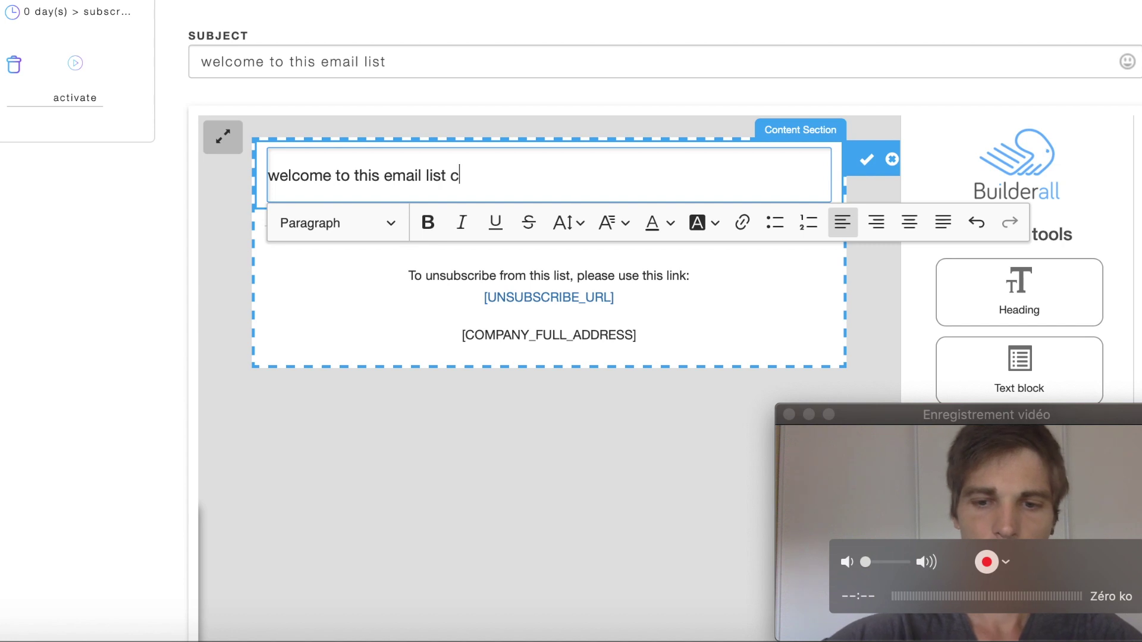
text(lick)
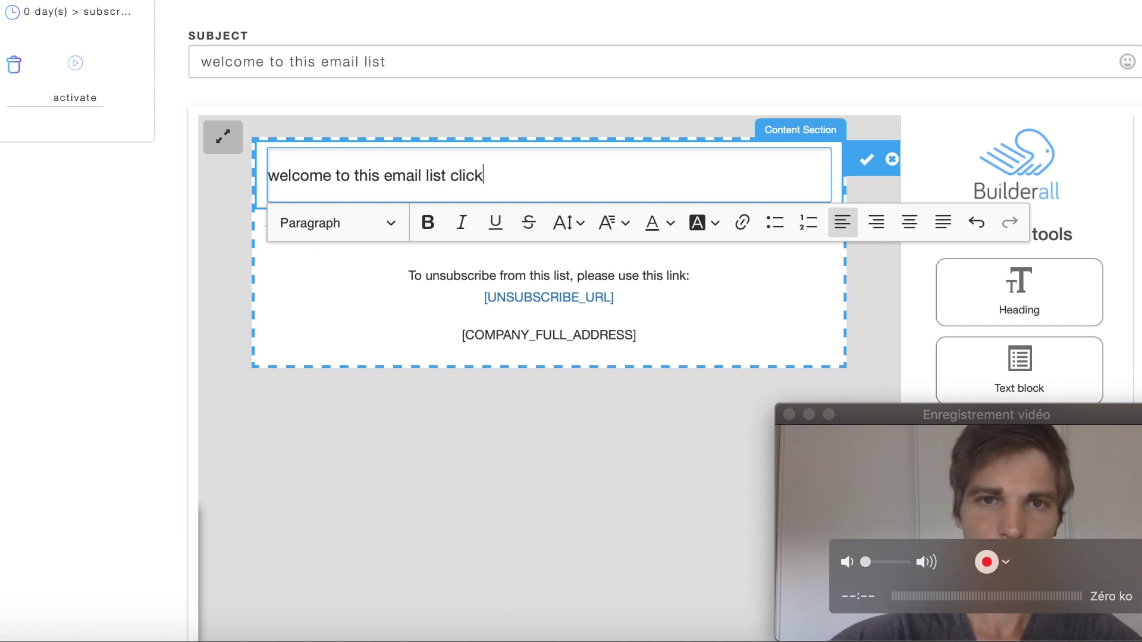
text( here)
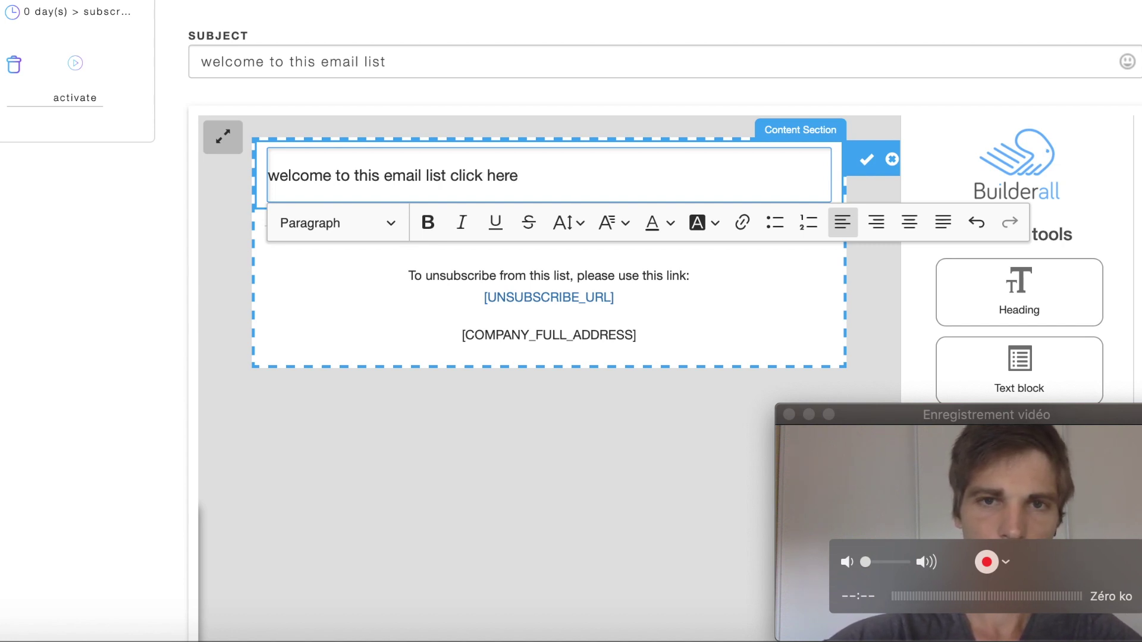
text( if you wan)
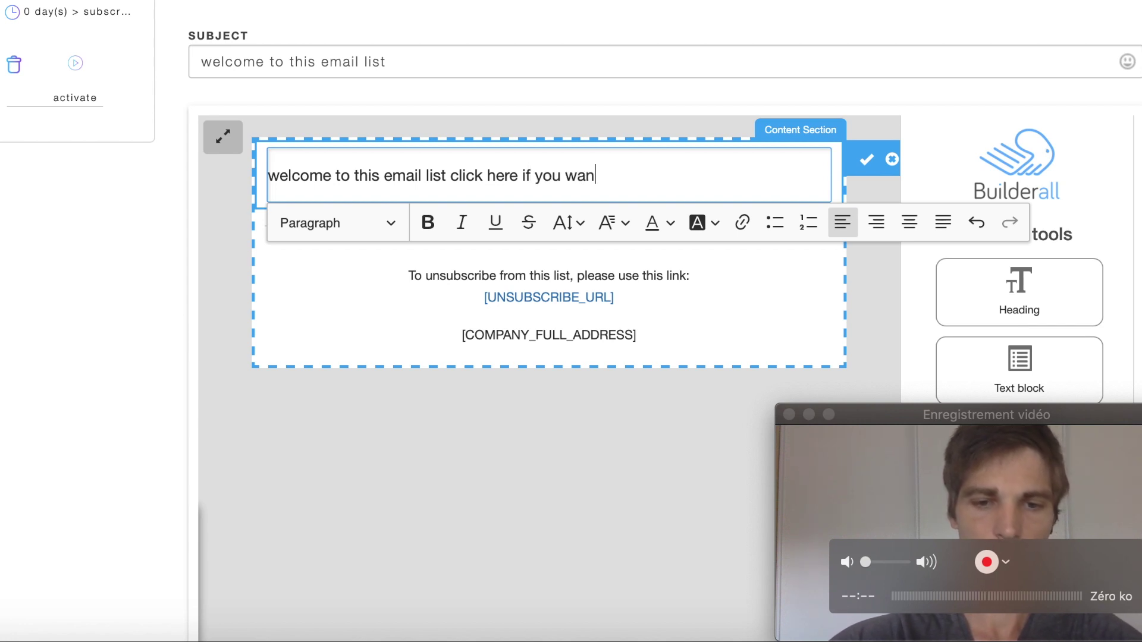
text(t)
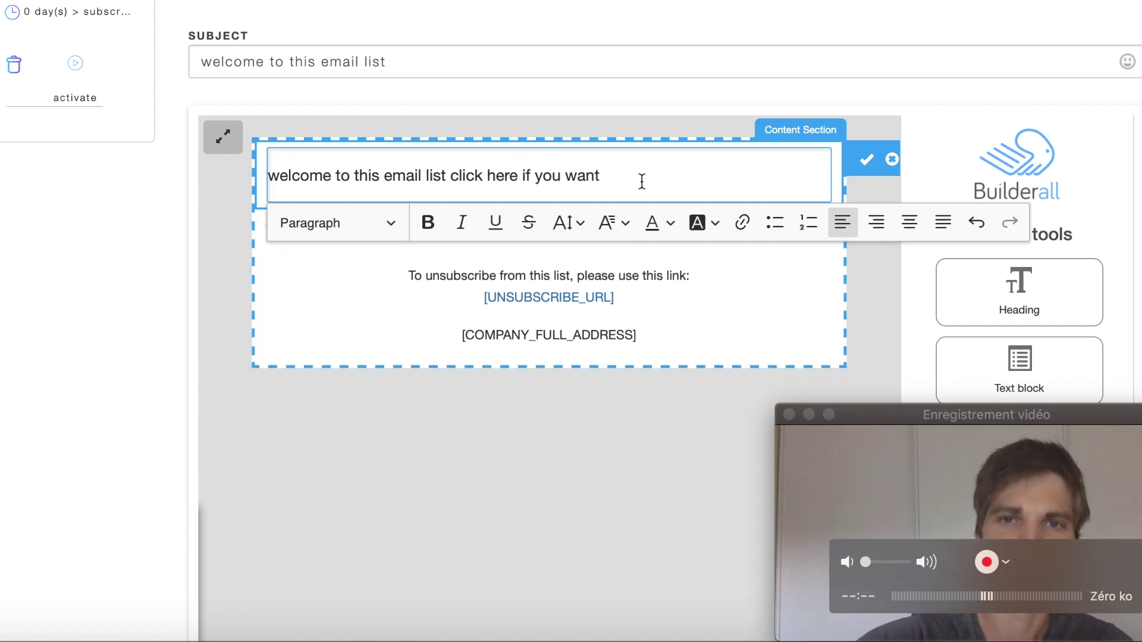
key(Return)
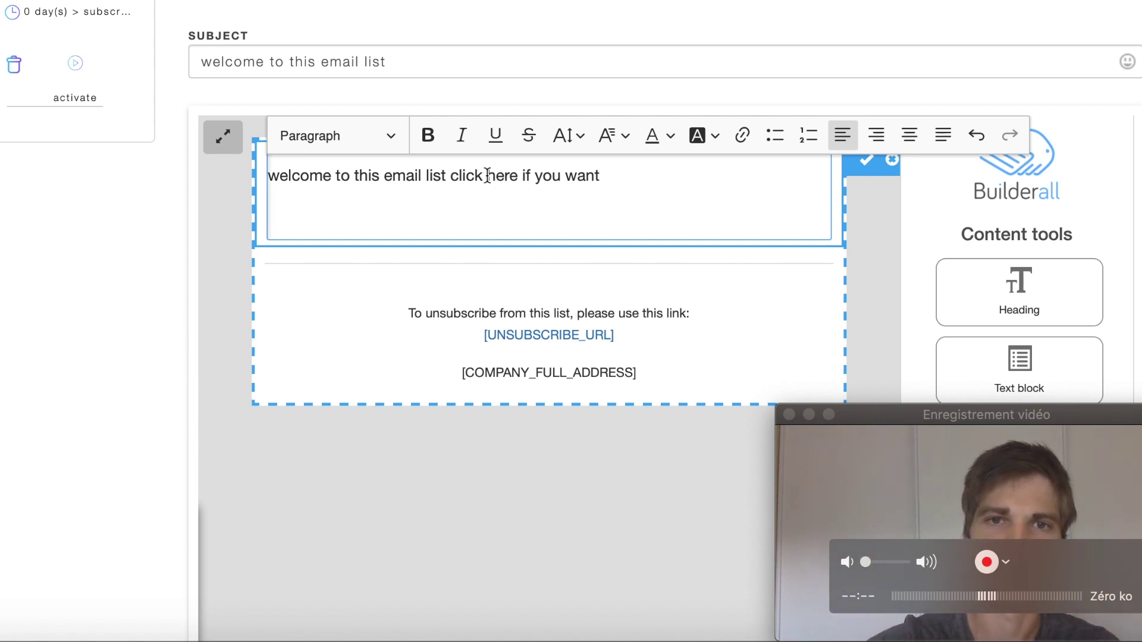
drag(489, 175, 513, 176)
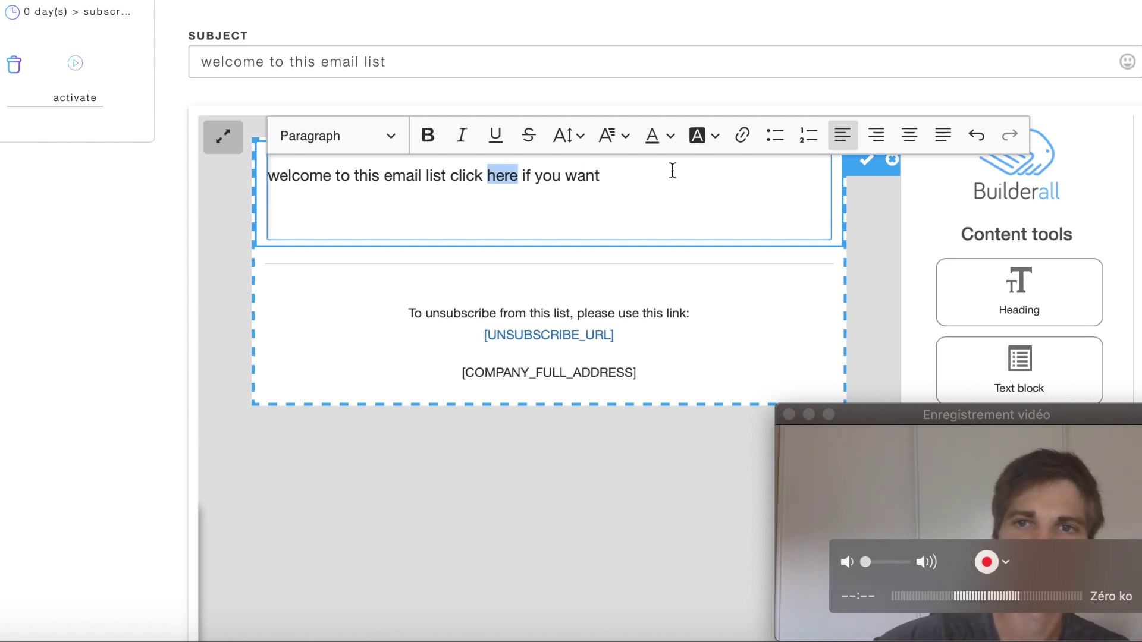
click(744, 136)
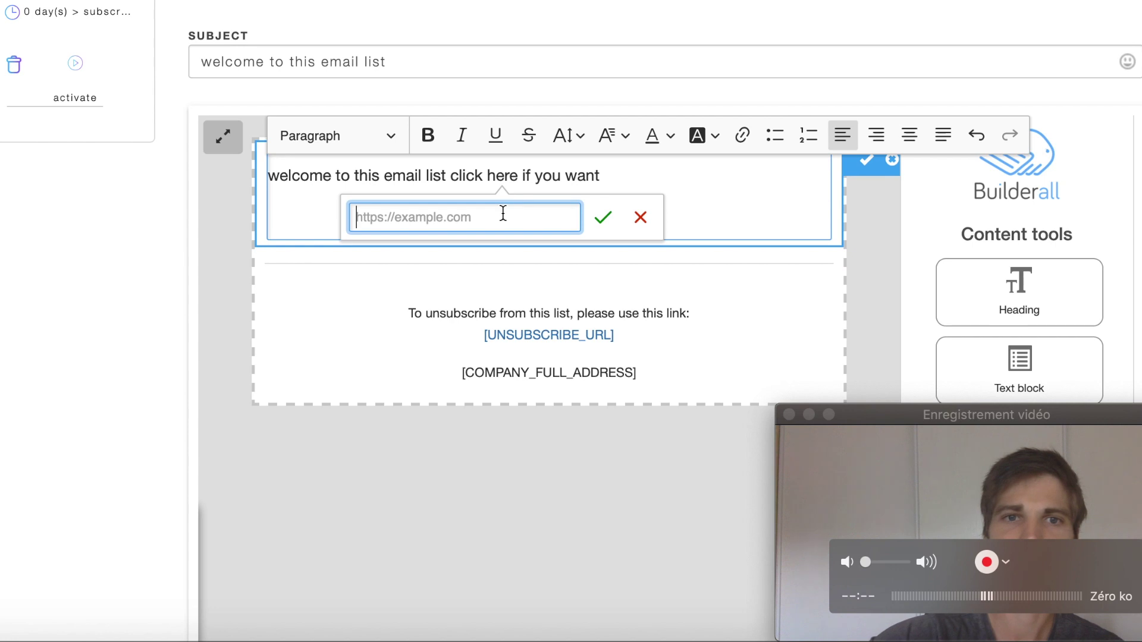
text(www.youtube.com)
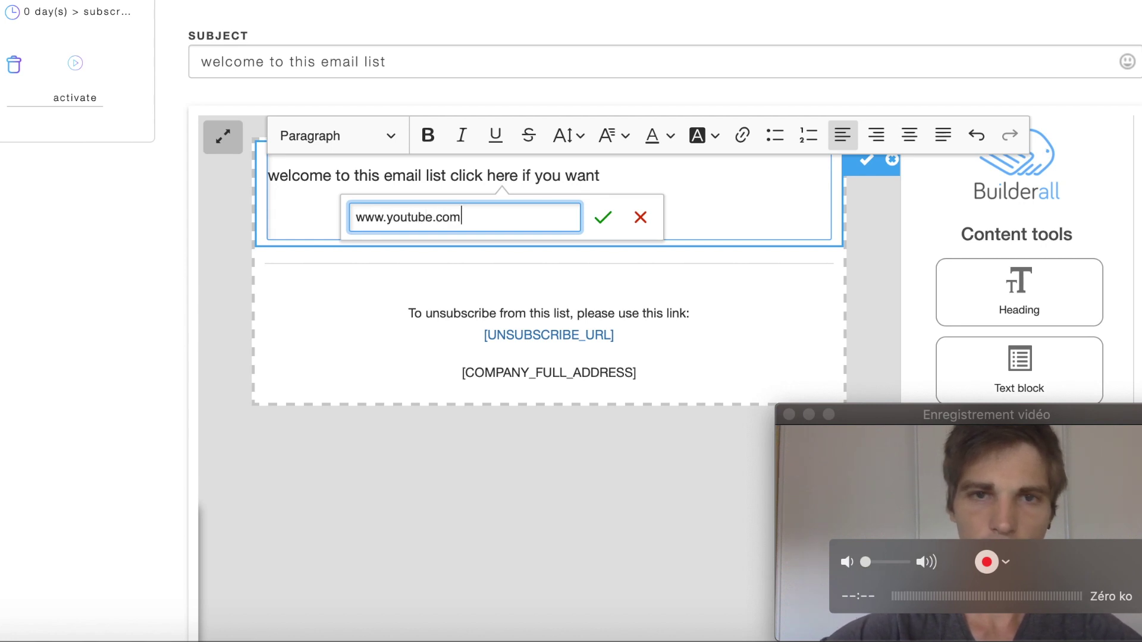
click(610, 213)
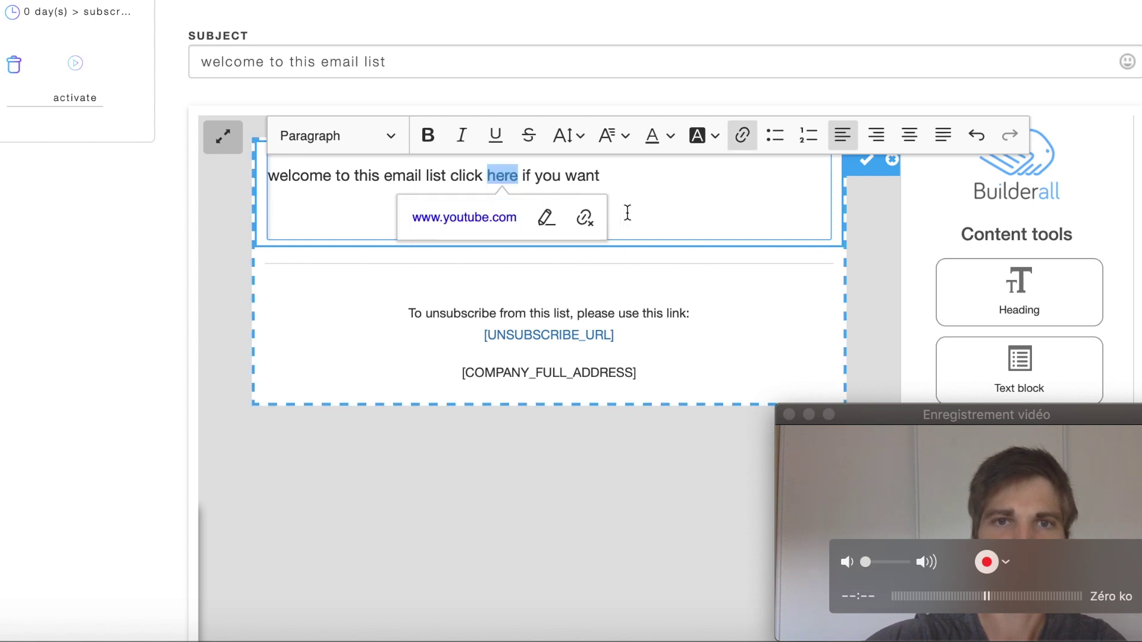
click(649, 212)
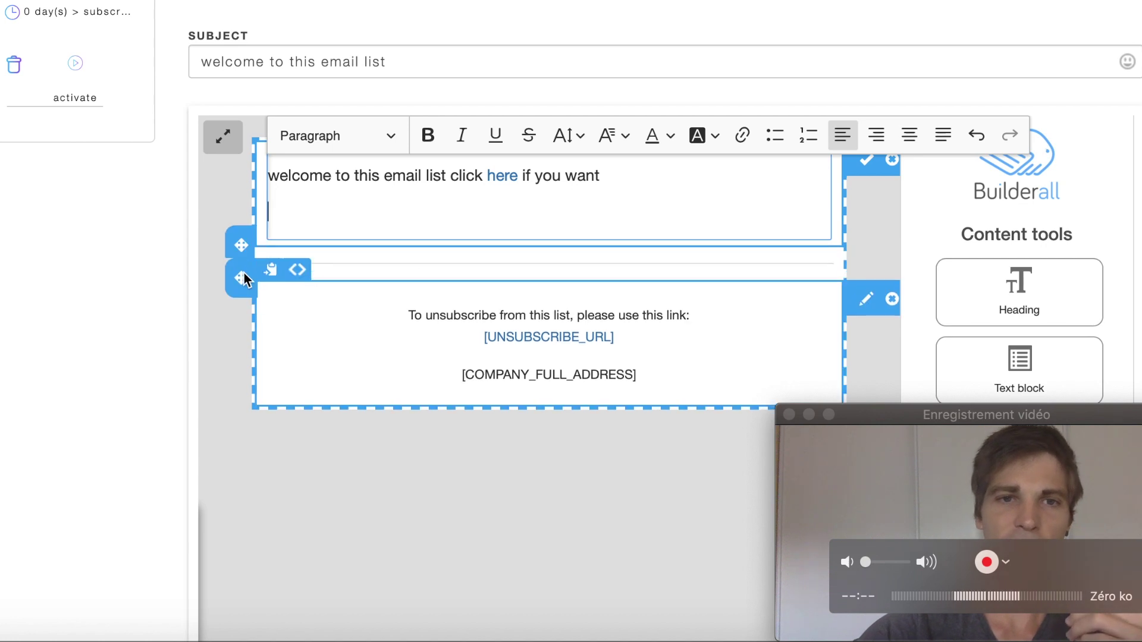
Finish the e-mail with Done so it's listed at 0 days after subscribe.
scroll(227, 412, down, 5)
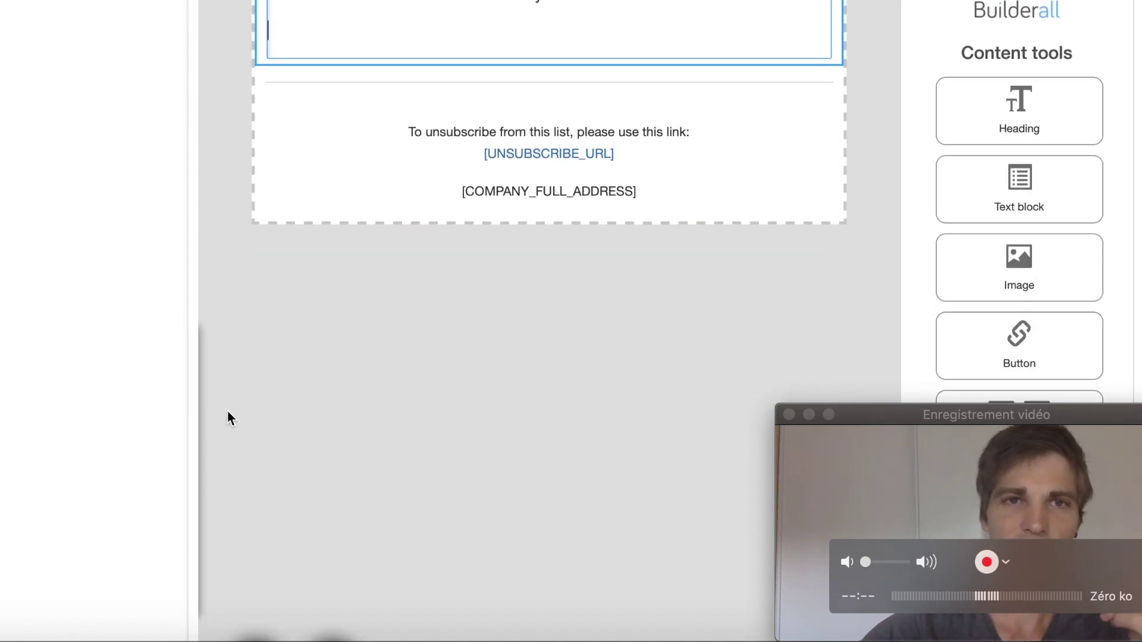
scroll(228, 411, down, 3)
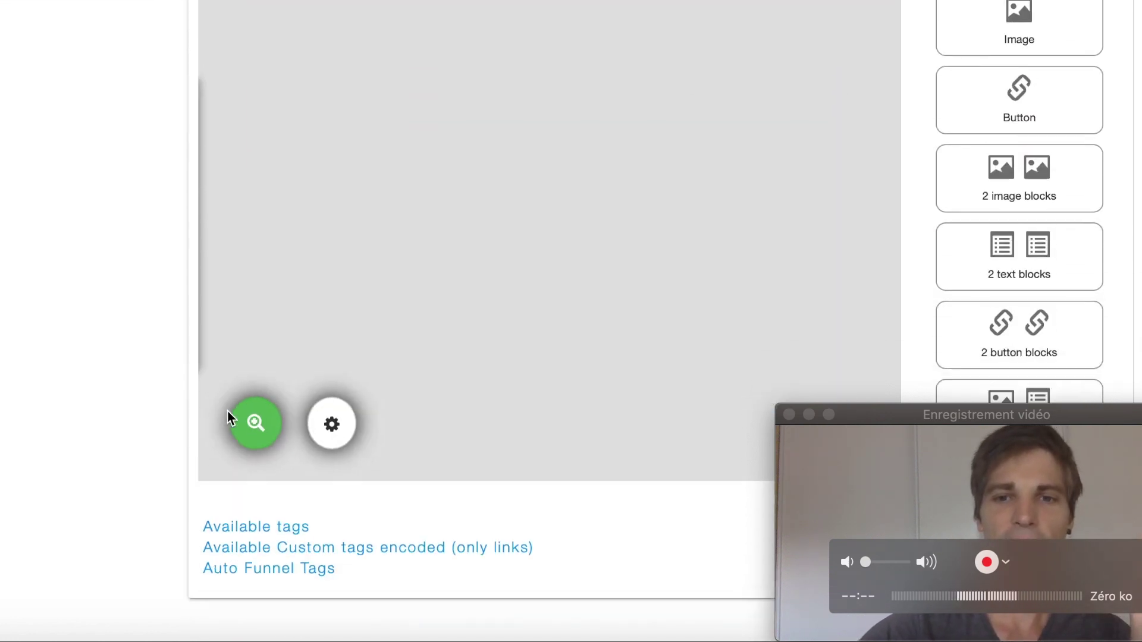
drag(919, 419, 102, 386)
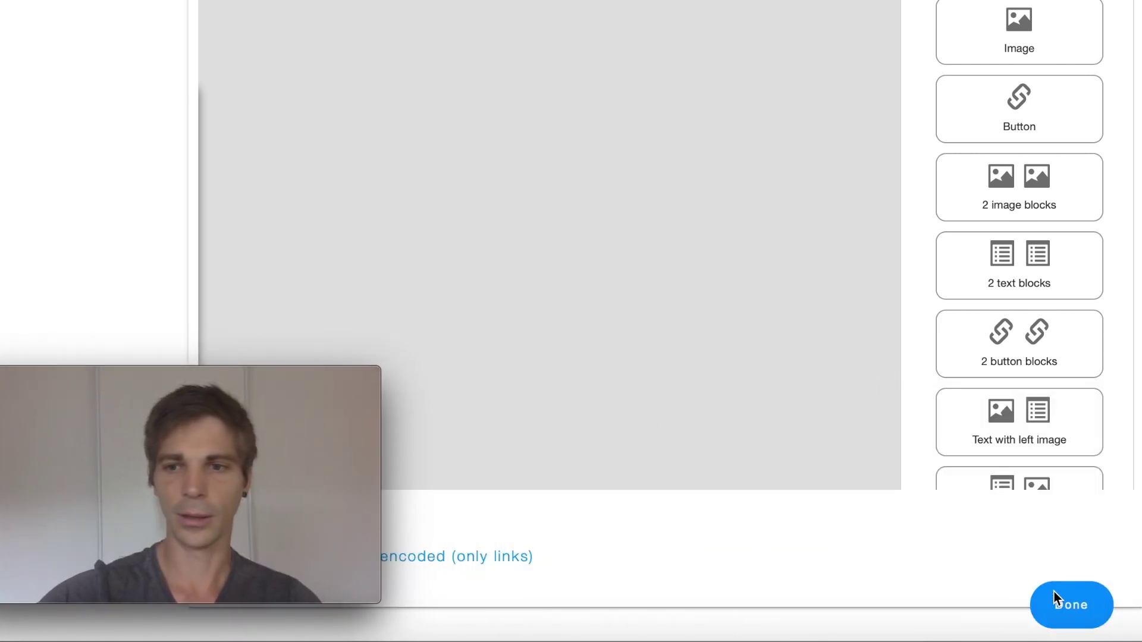
click(1071, 611)
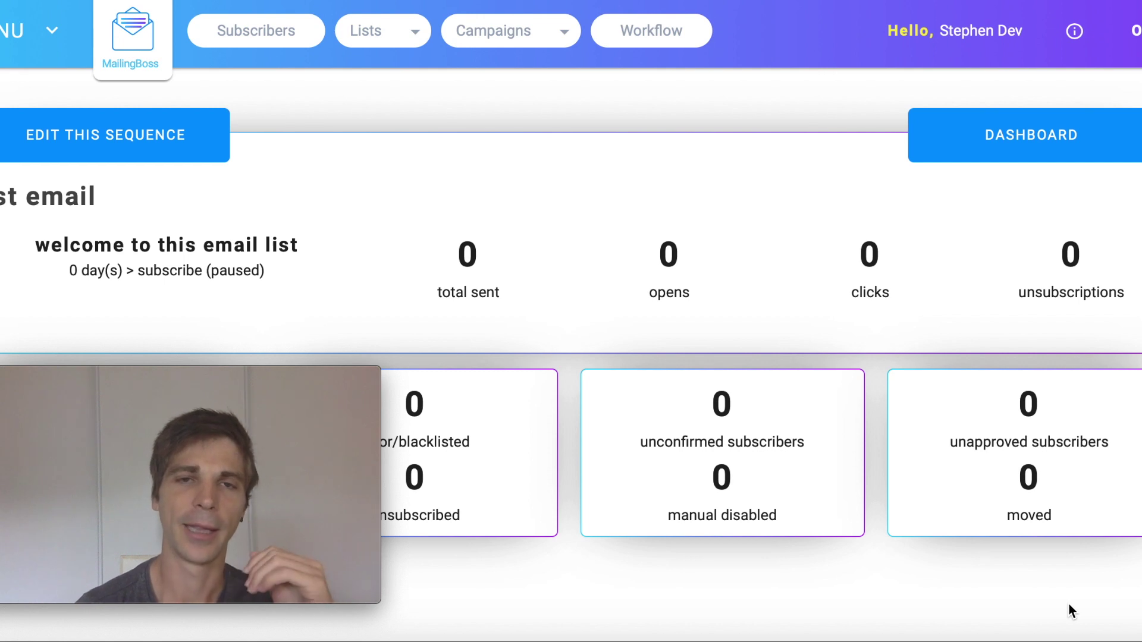
Return to the e-mail sequences overview and scroll to the 1st email sequence's campaign card.
click(566, 37)
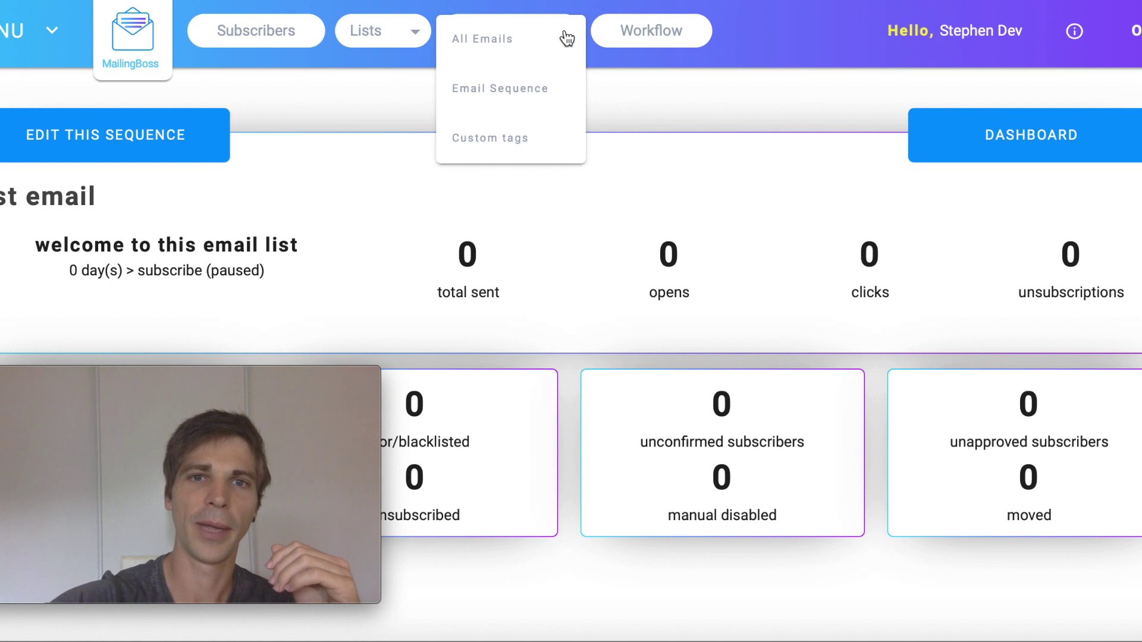
click(532, 94)
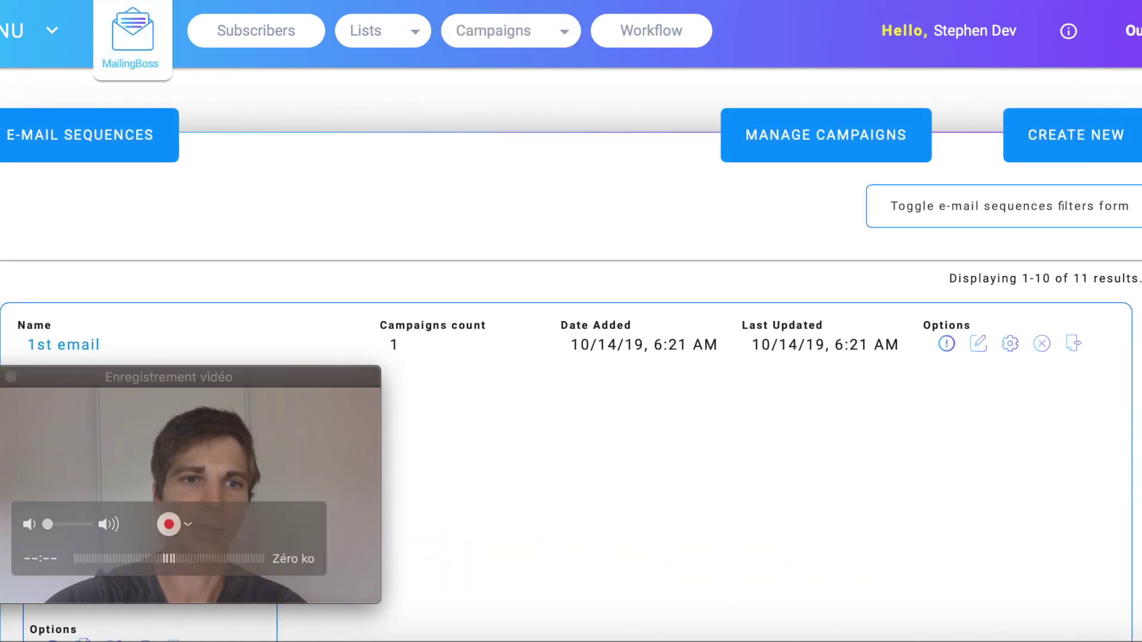
drag(53, 377, 845, 411)
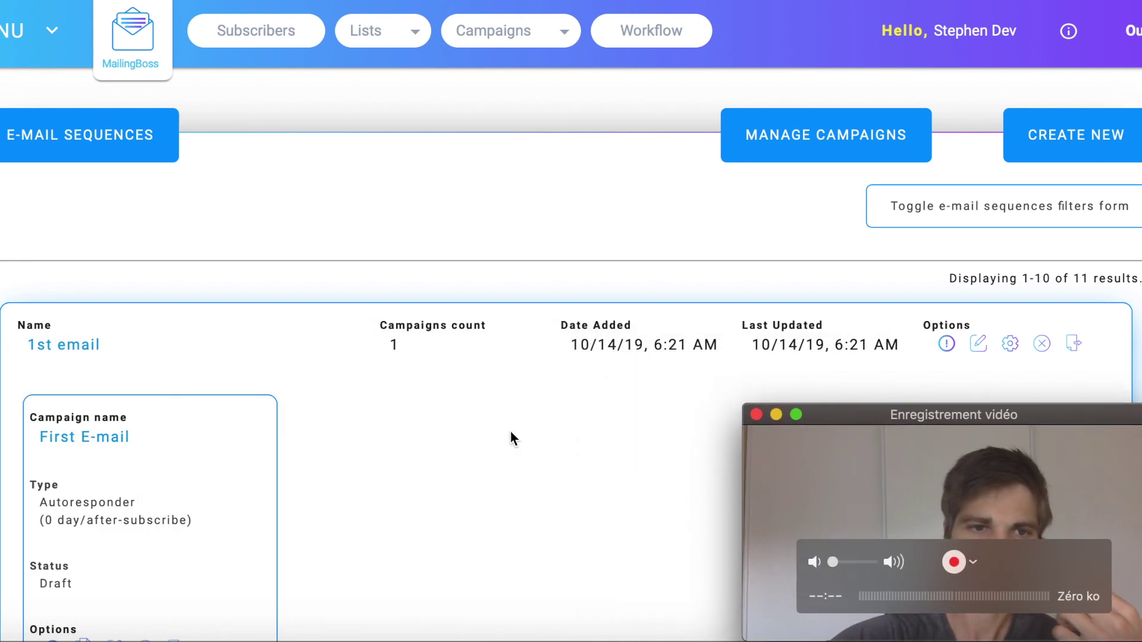
scroll(511, 438, down, 5)
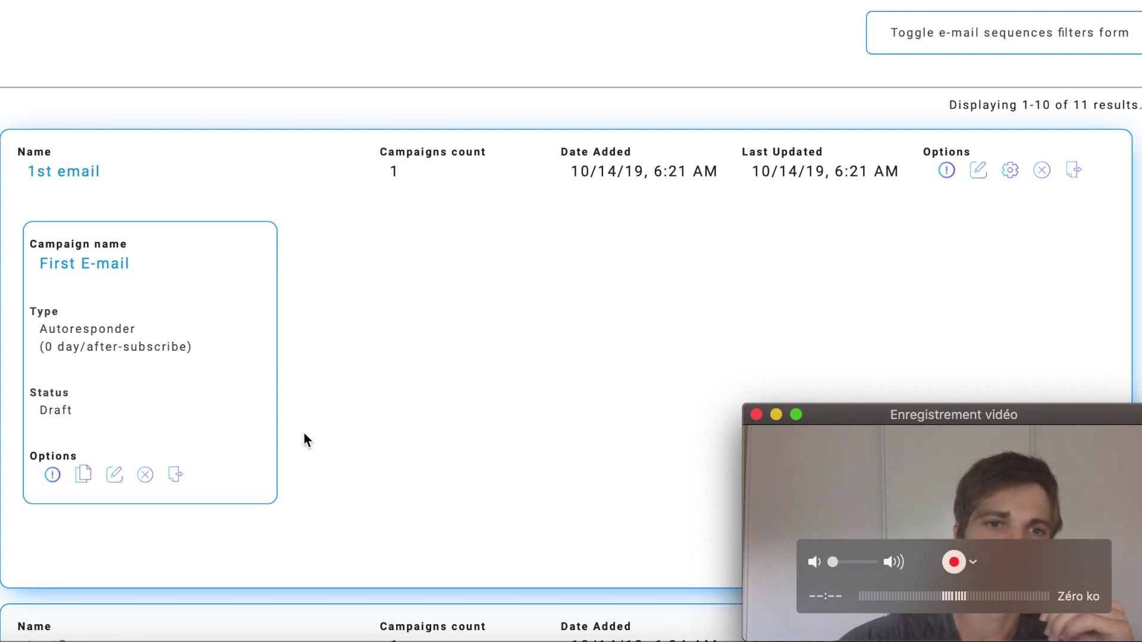
Set the First E-mail campaign to Autoresponder, list 'youtube tutorial', sequence '1st email'.
click(116, 478)
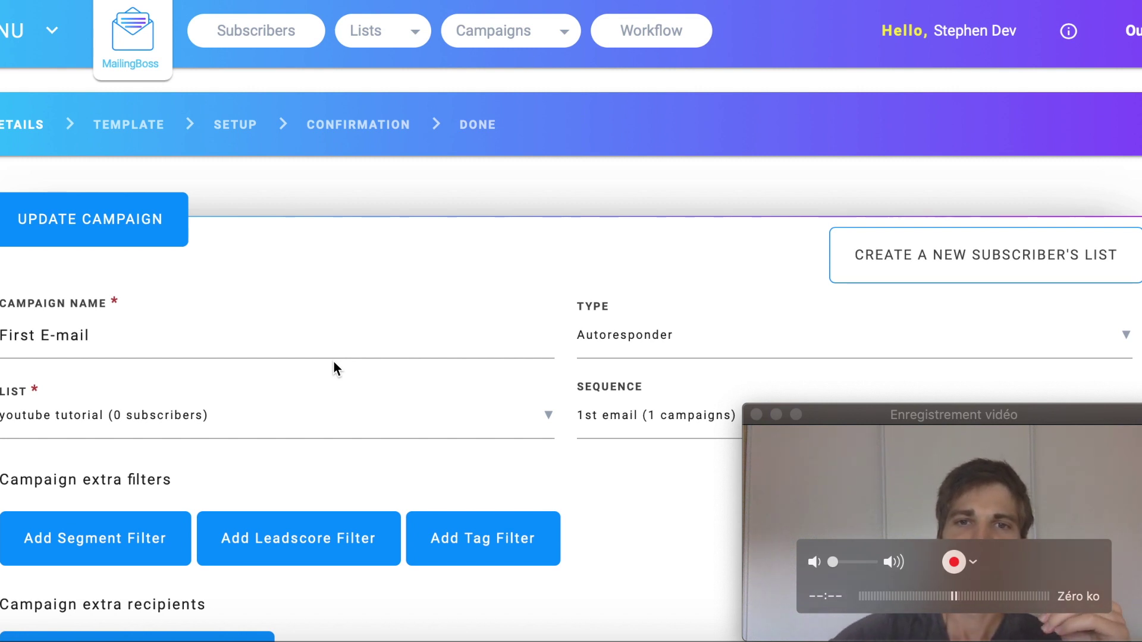
click(1127, 336)
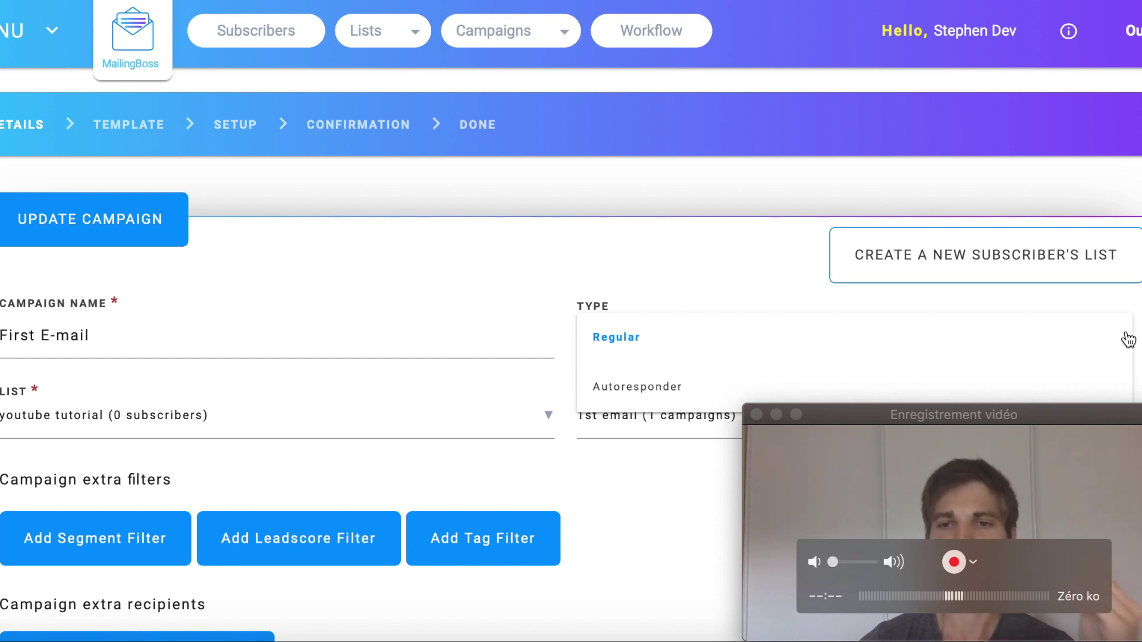
click(638, 388)
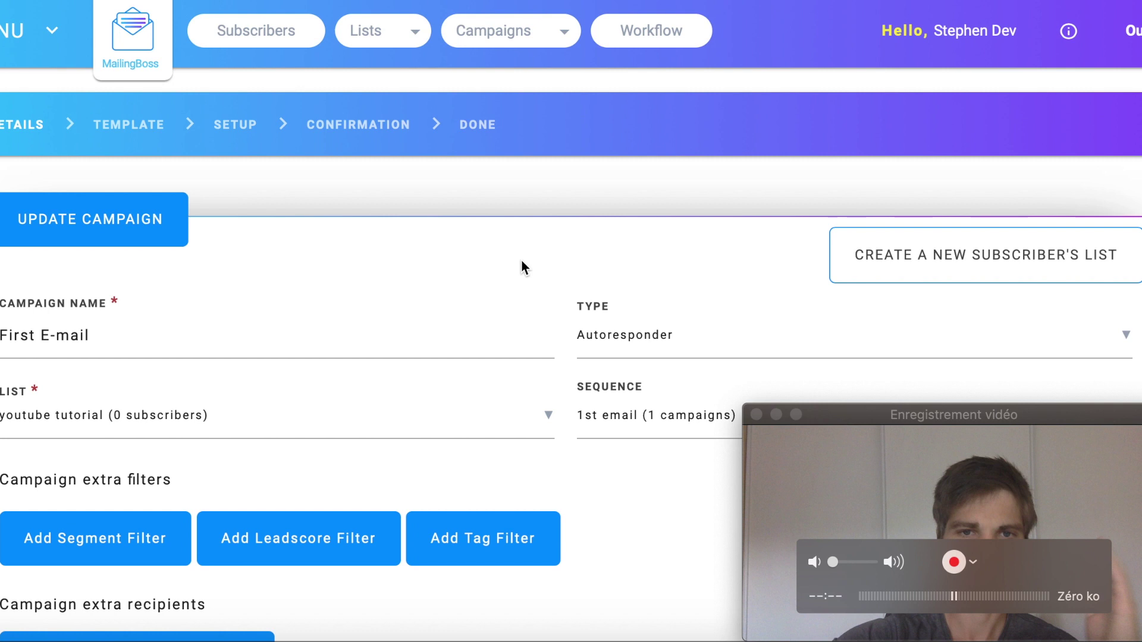
scroll(523, 262, down, 2)
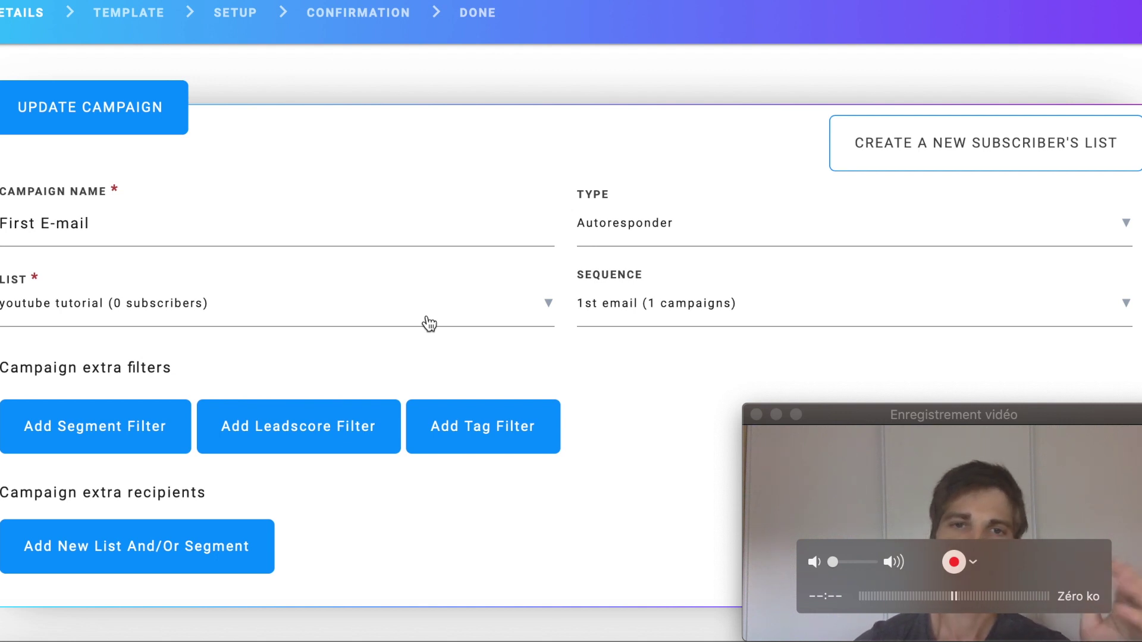
click(542, 310)
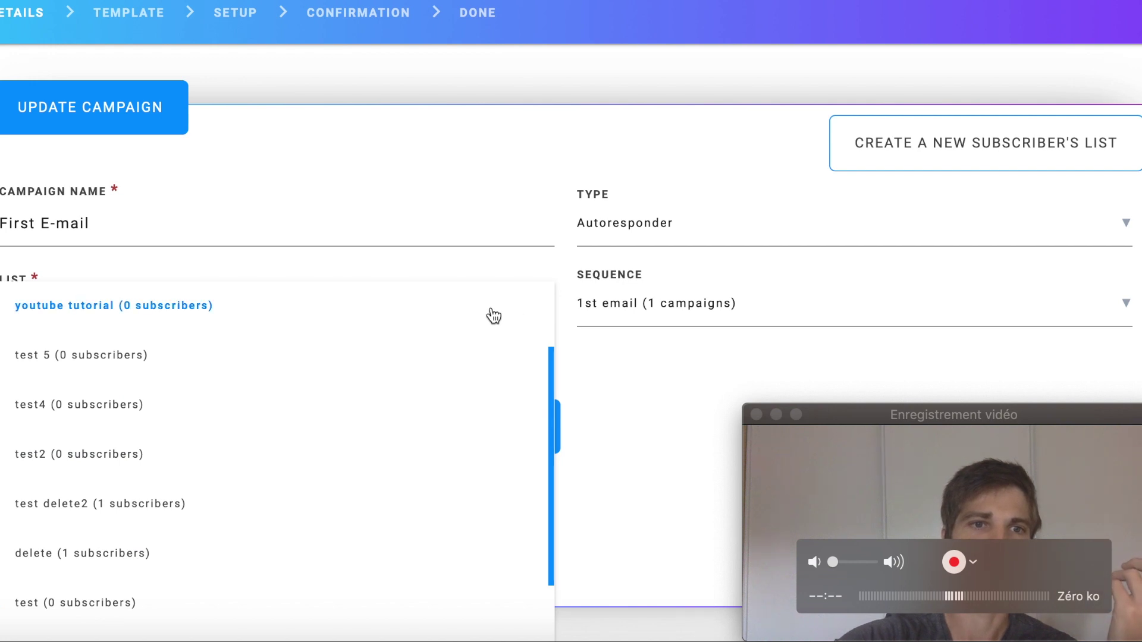
click(389, 313)
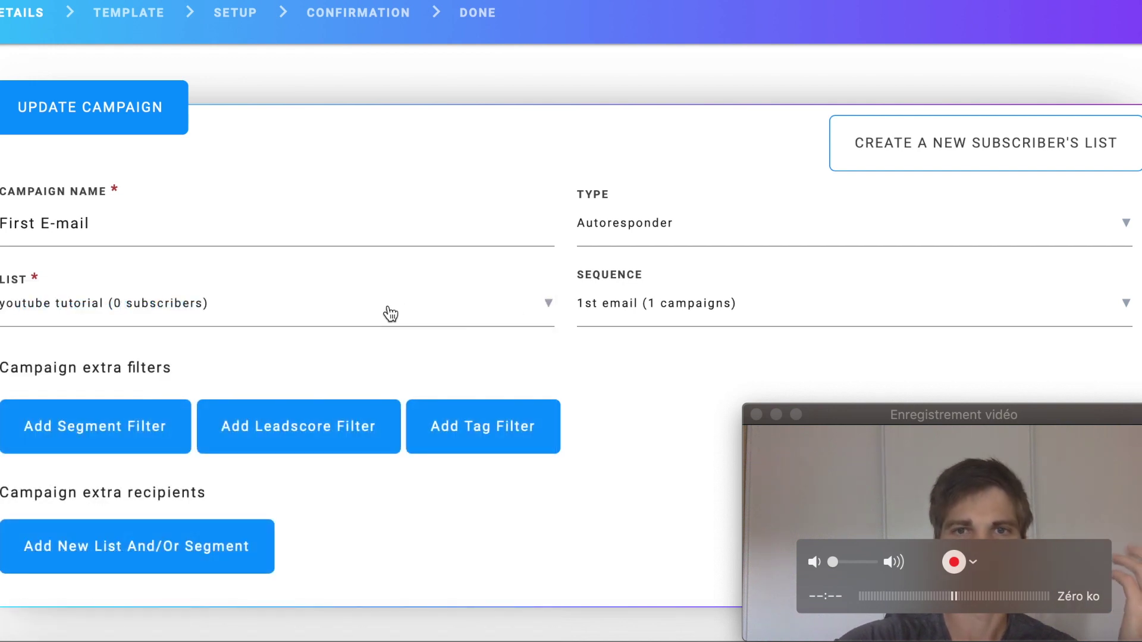
click(740, 315)
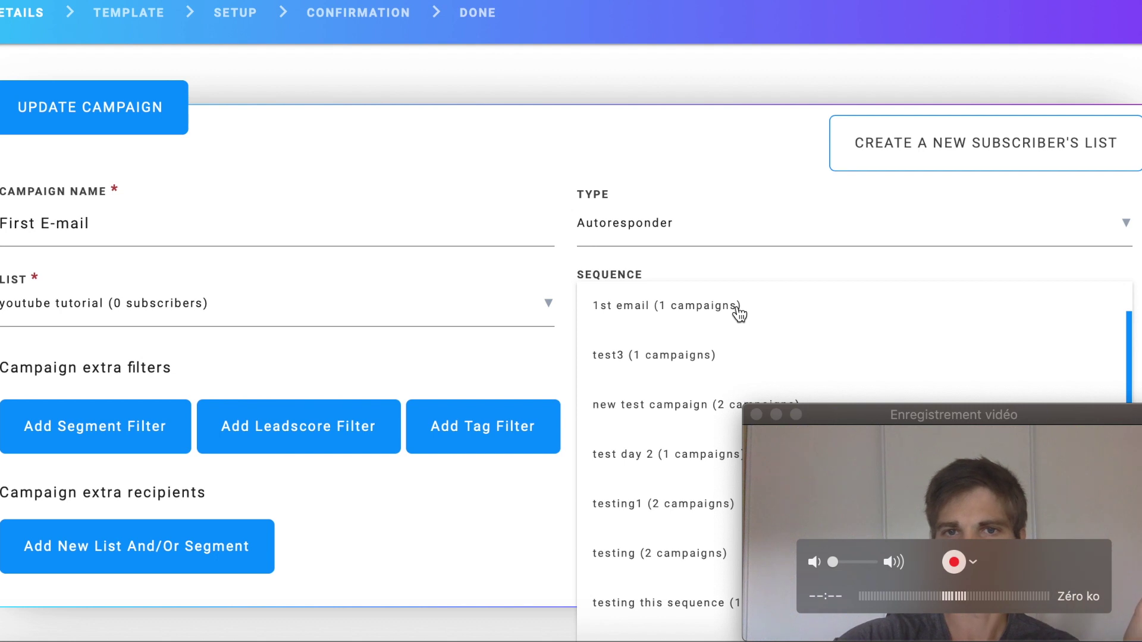
click(740, 315)
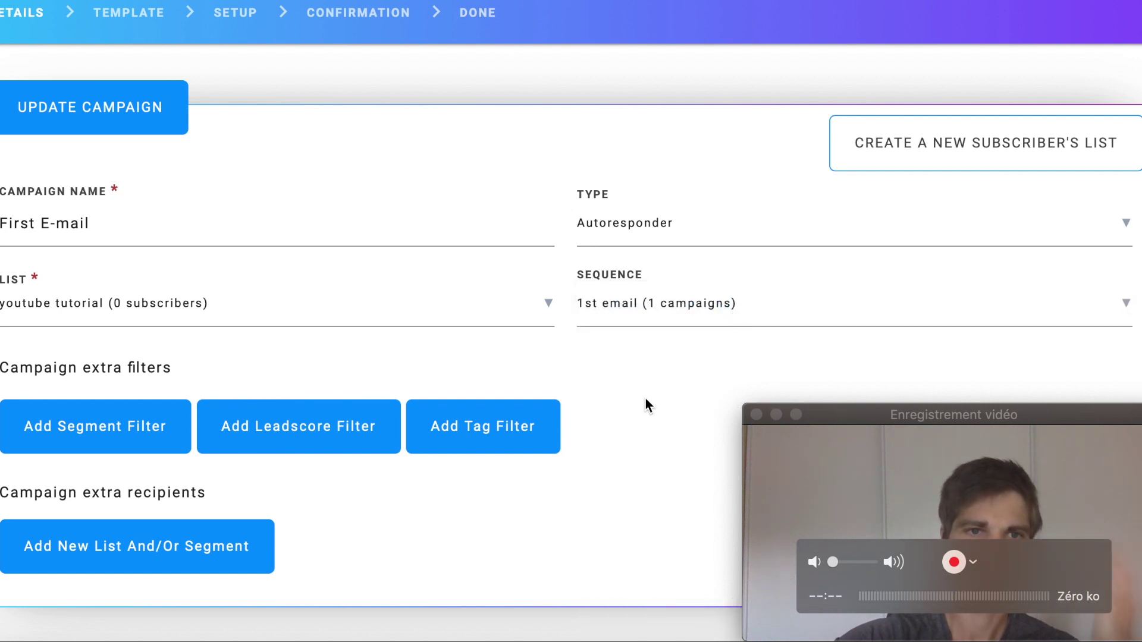
click(987, 416)
drag(987, 417, 357, 416)
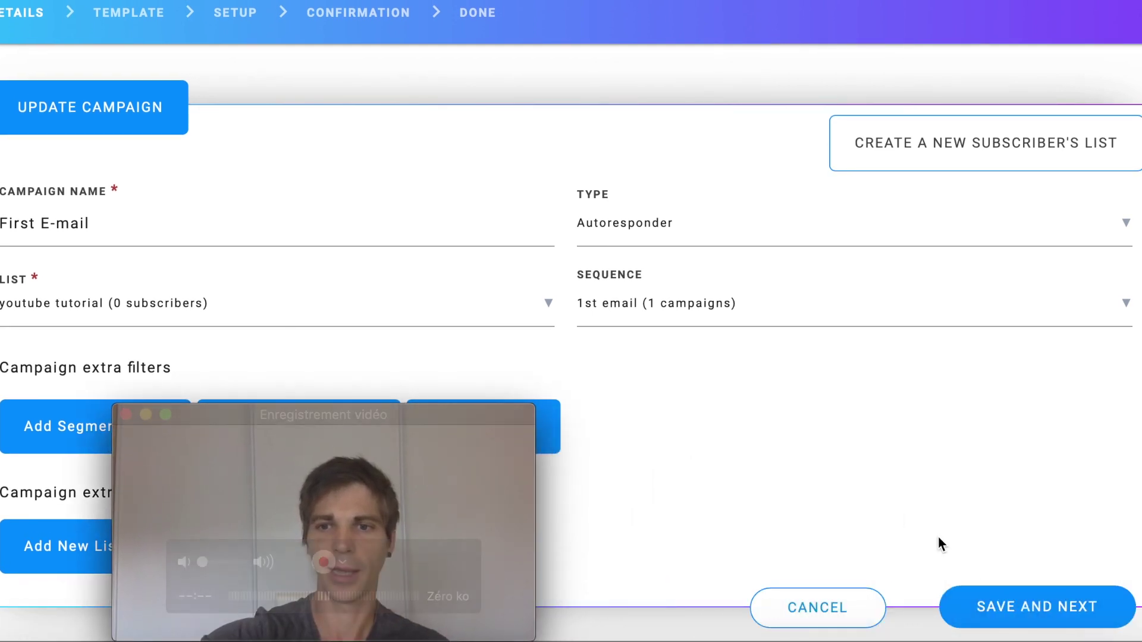
Save the welcome email's content and advance to Campaign Setup with subject 'welcome to this email list'.
click(1035, 622)
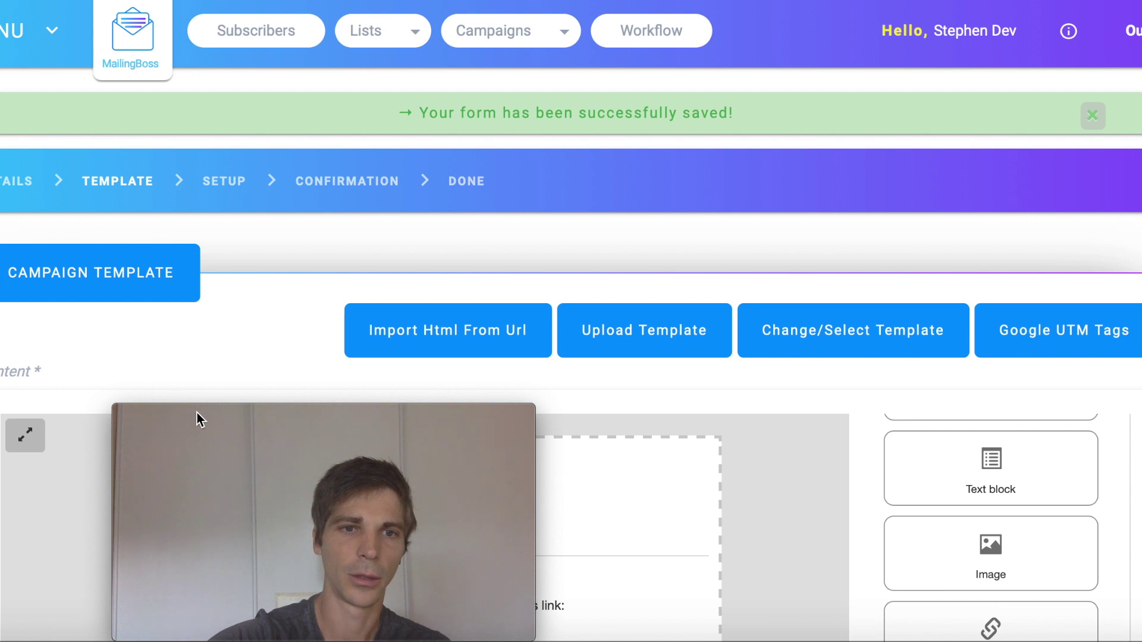
drag(198, 413, 887, 395)
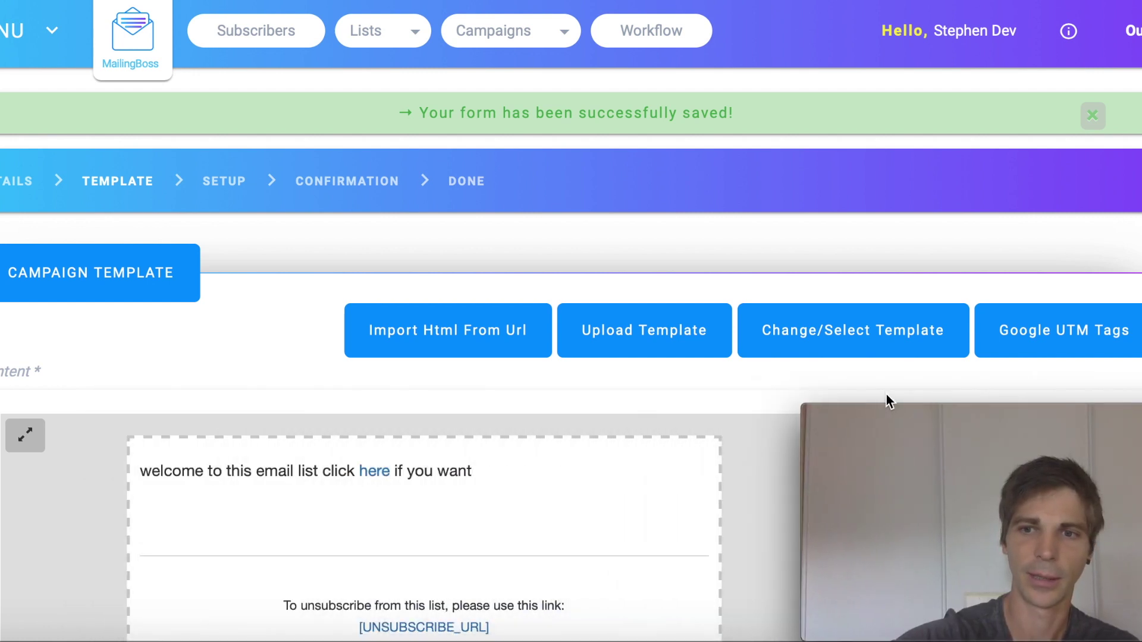
scroll(301, 441, down, 5)
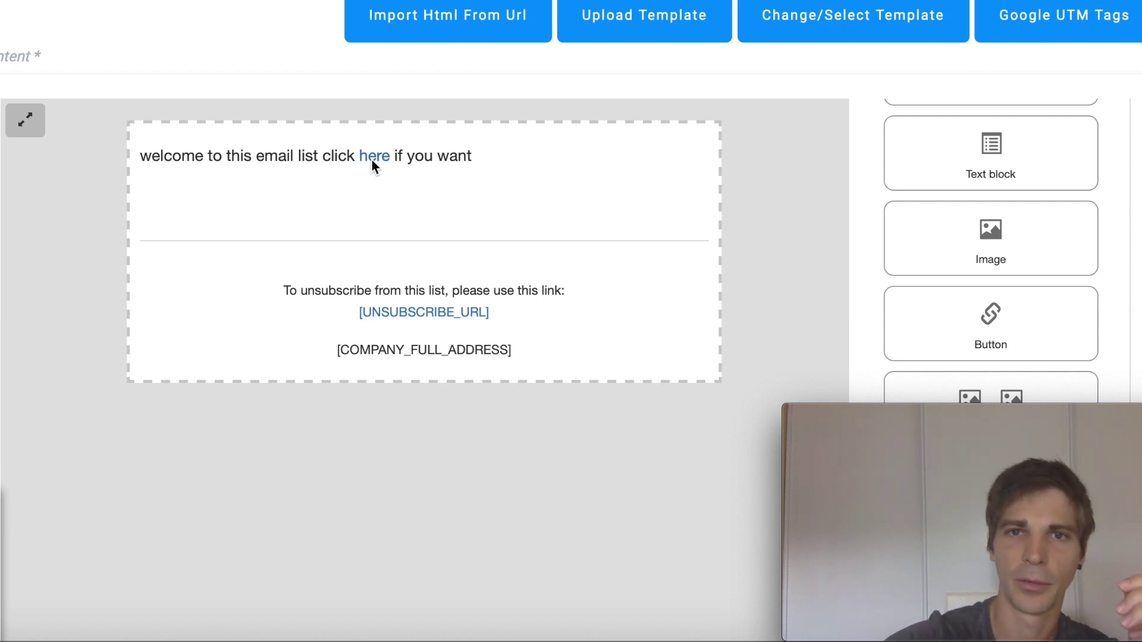
scroll(545, 219, up, 2)
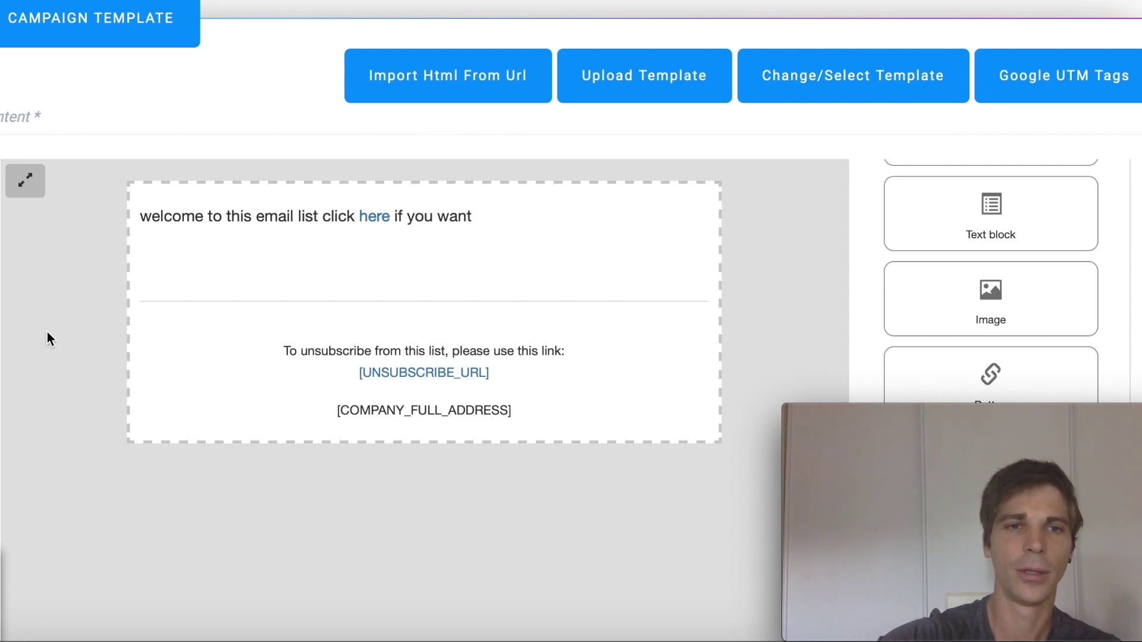
scroll(47, 332, down, 1)
scroll(47, 333, down, 15)
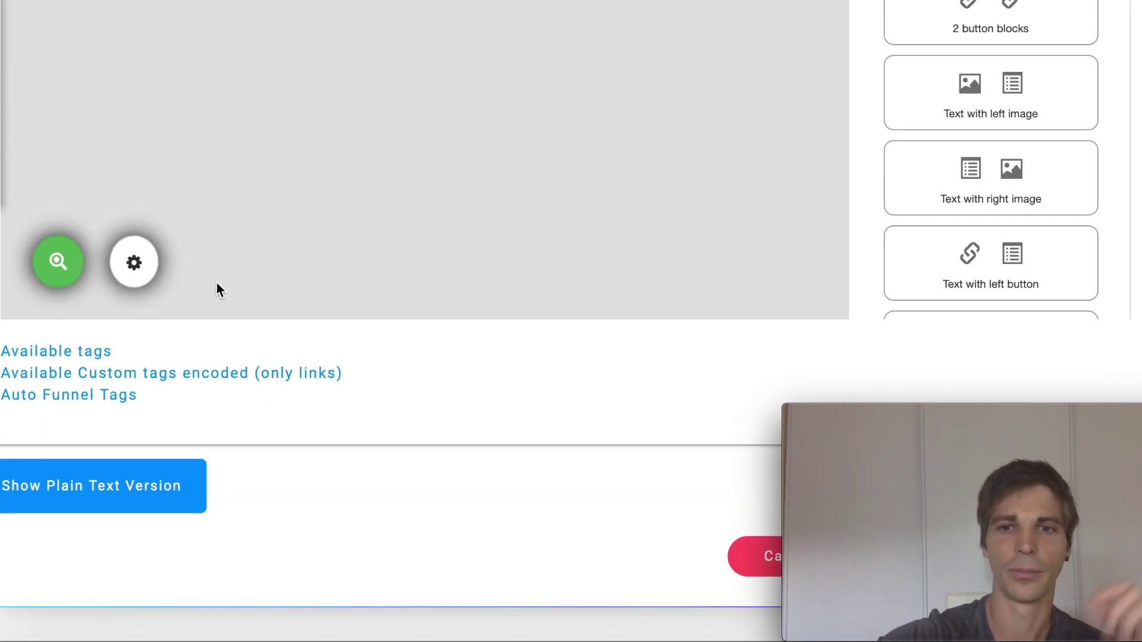
drag(991, 416, 447, 371)
click(1065, 562)
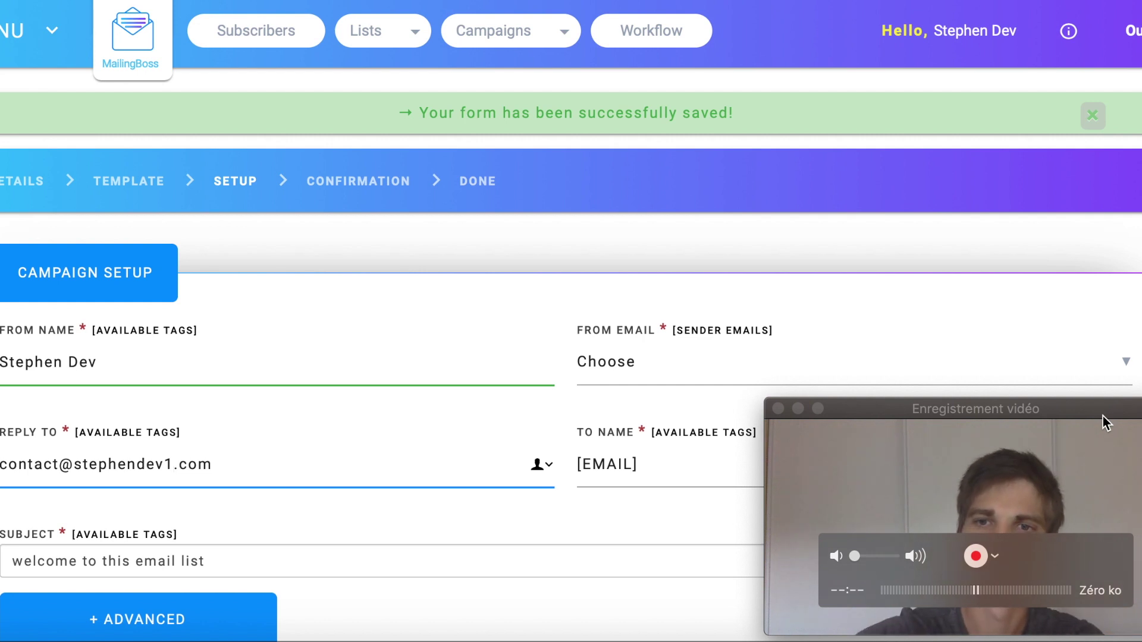
Pick the account's contact address as the From Email sender.
drag(1102, 416, 303, 420)
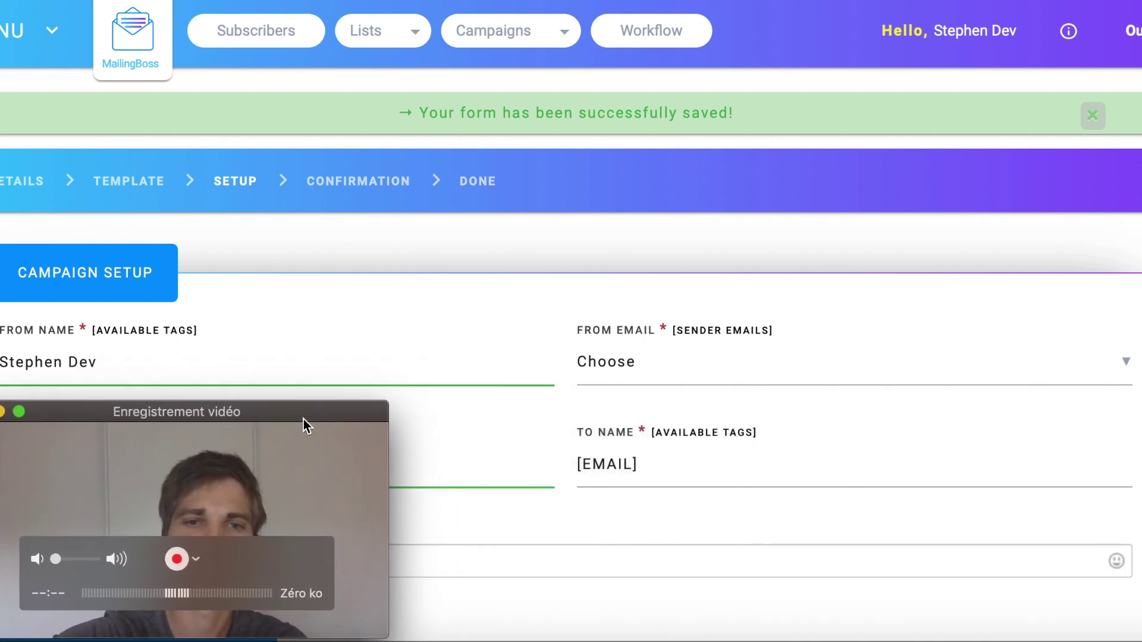
click(741, 369)
click(741, 372)
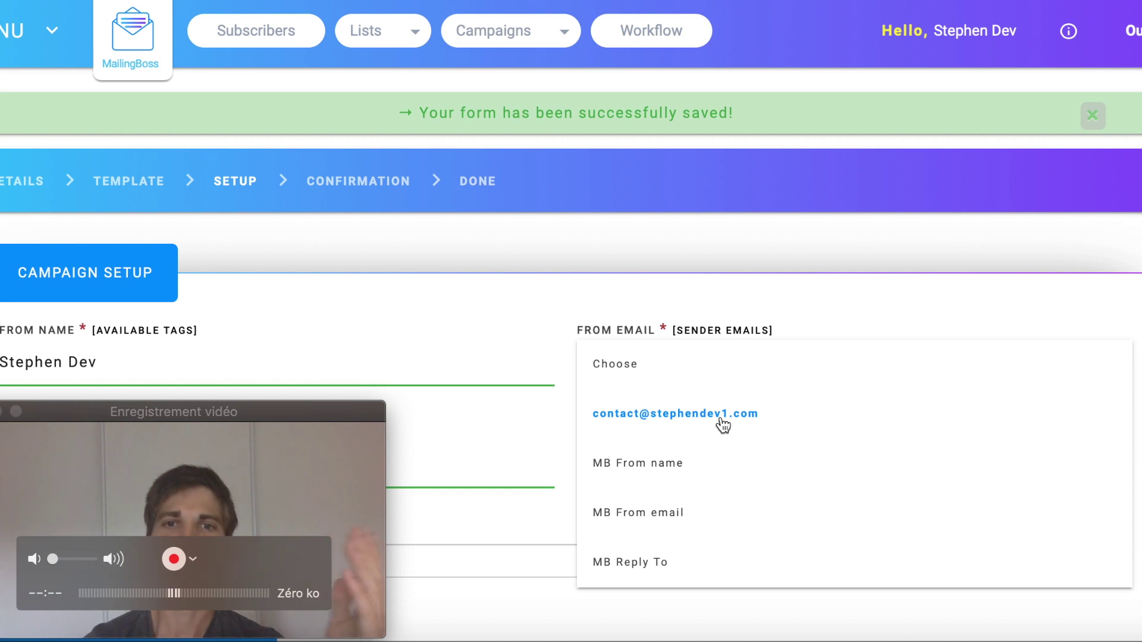
click(724, 425)
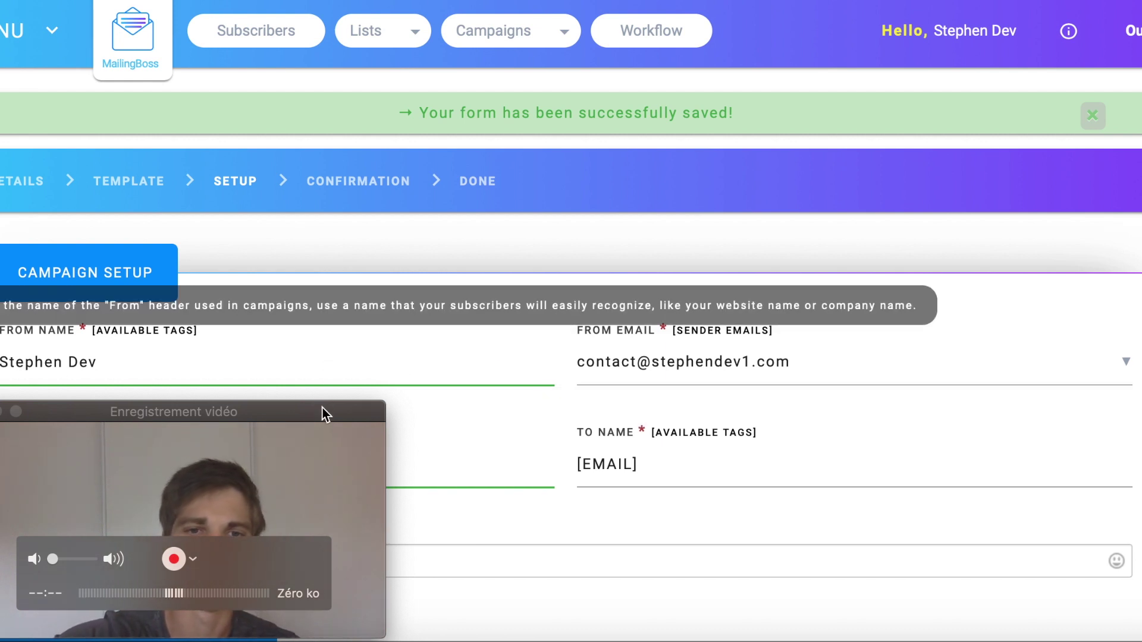
drag(324, 415, 1059, 274)
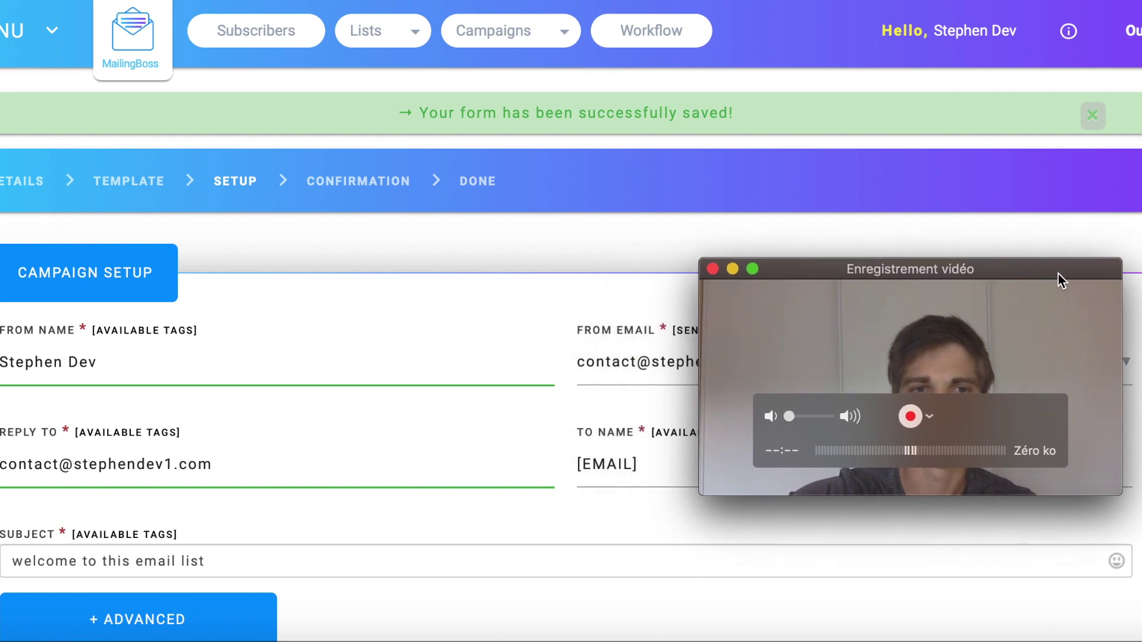
scroll(508, 440, down, 3)
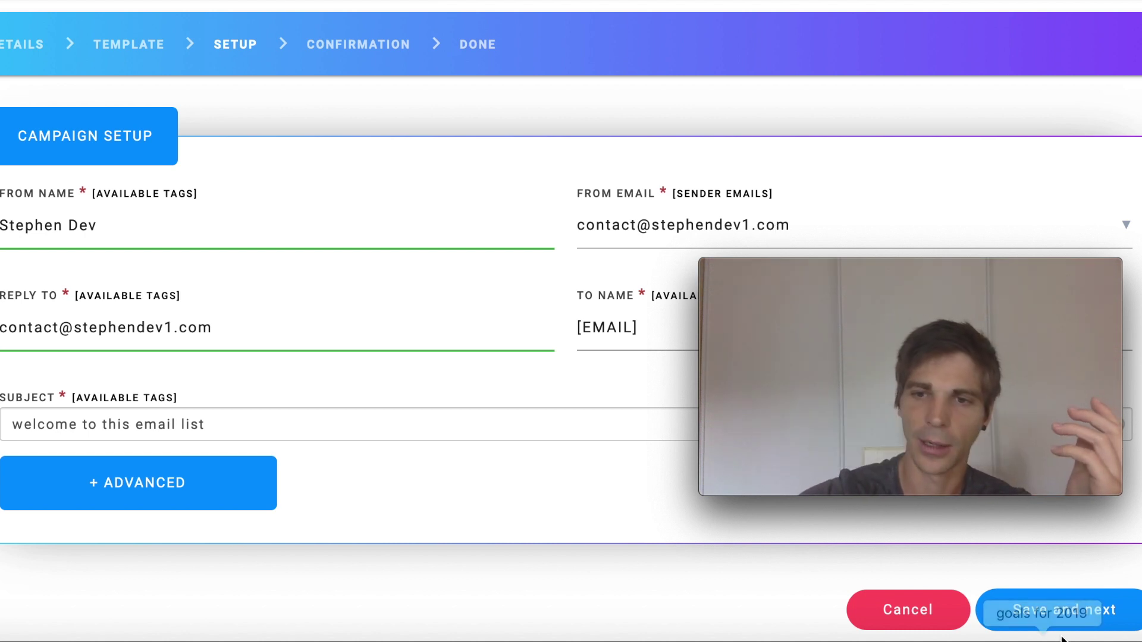
Save the Setup step and advance to the Confirmation scheduling step.
click(1069, 615)
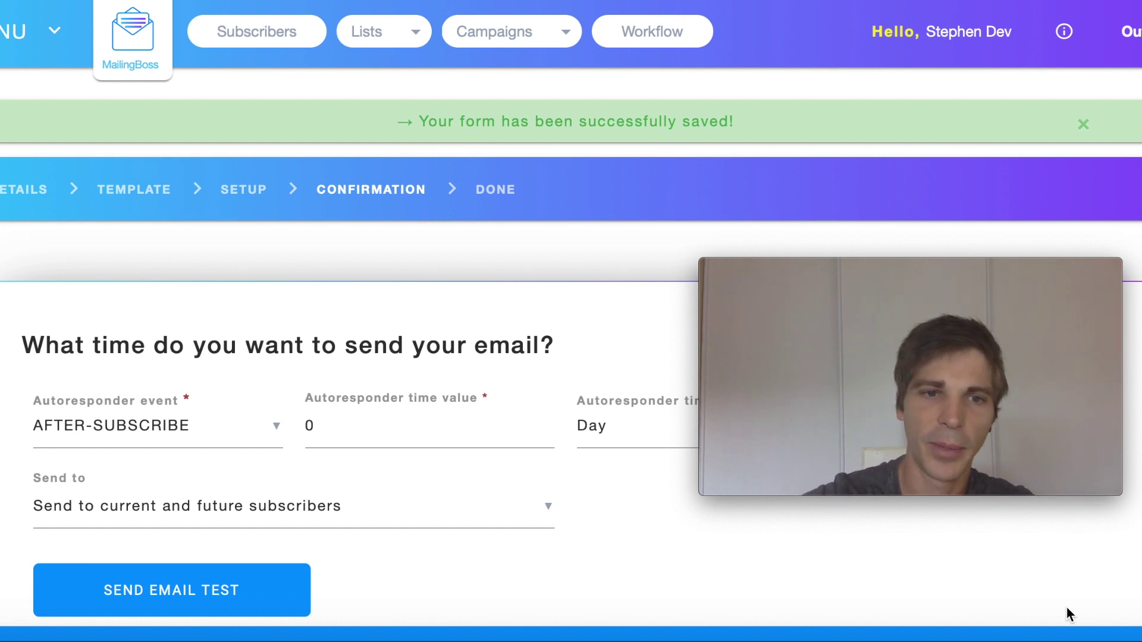
mouse_move(999, 371)
drag(989, 272, 1041, 94)
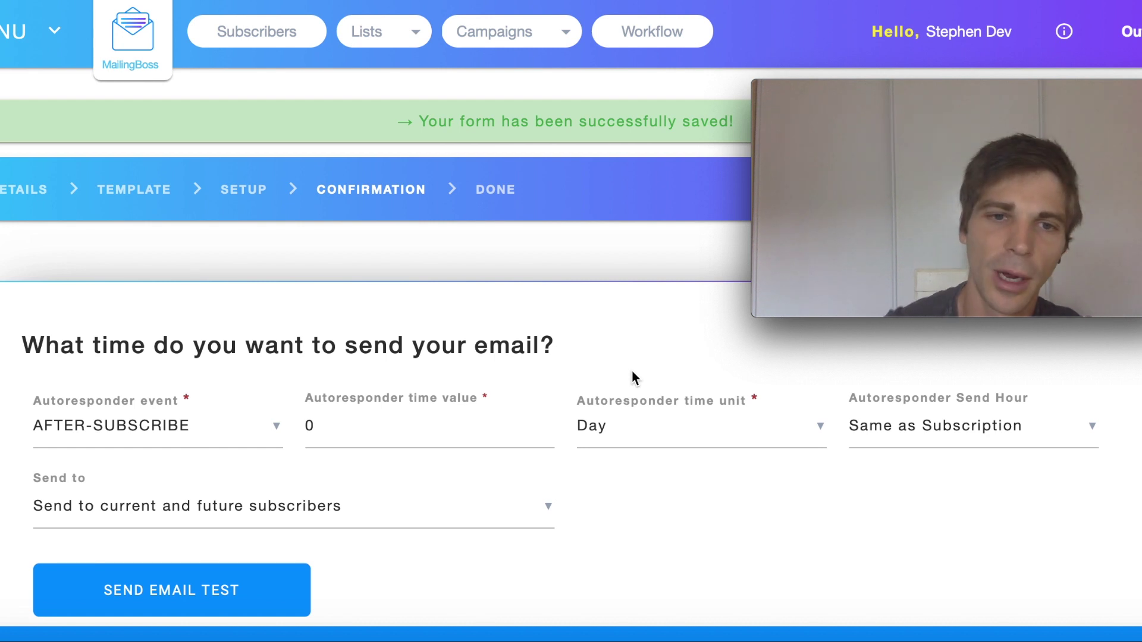
click(279, 428)
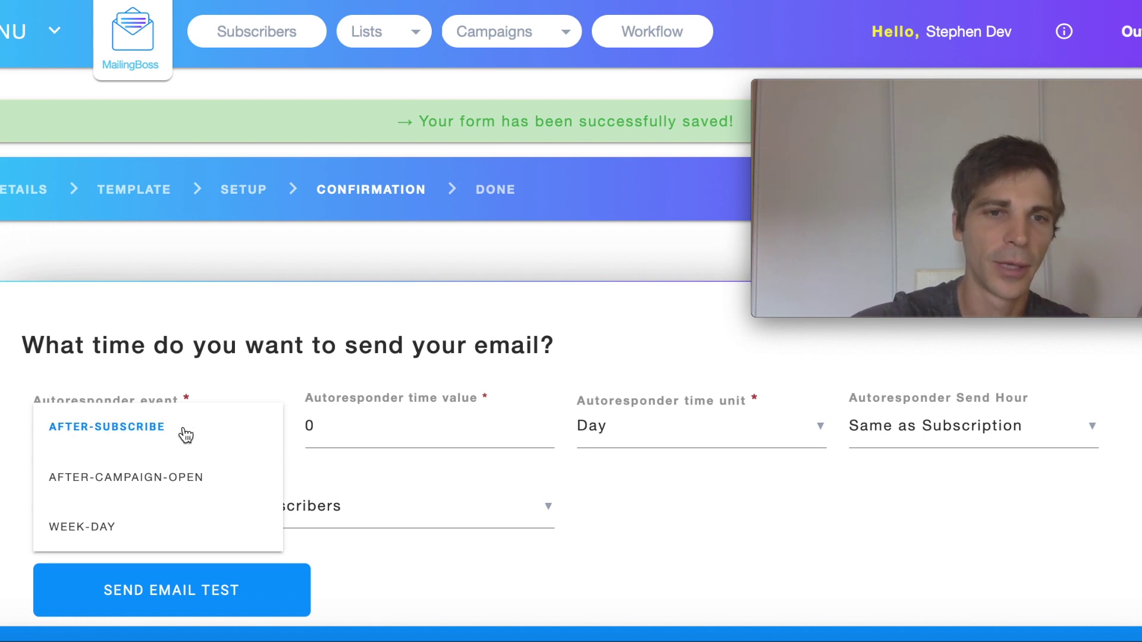
click(136, 435)
mouse_move(434, 439)
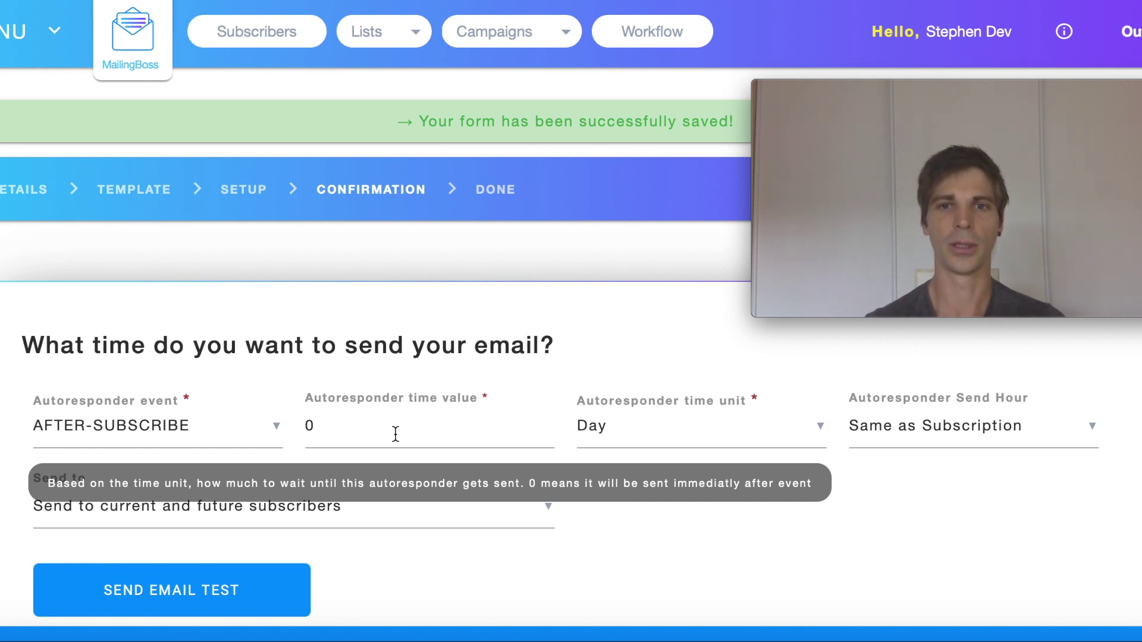
Keep the delay unit at Day and the send hour at Same as Subscription, then list Send to choices.
click(820, 427)
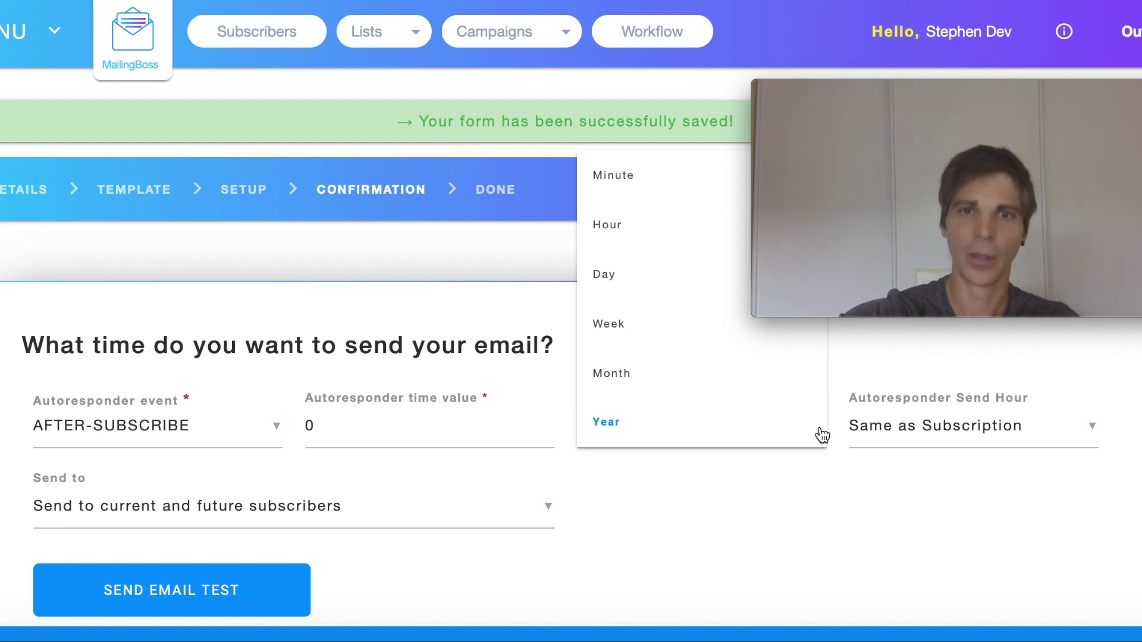
click(612, 274)
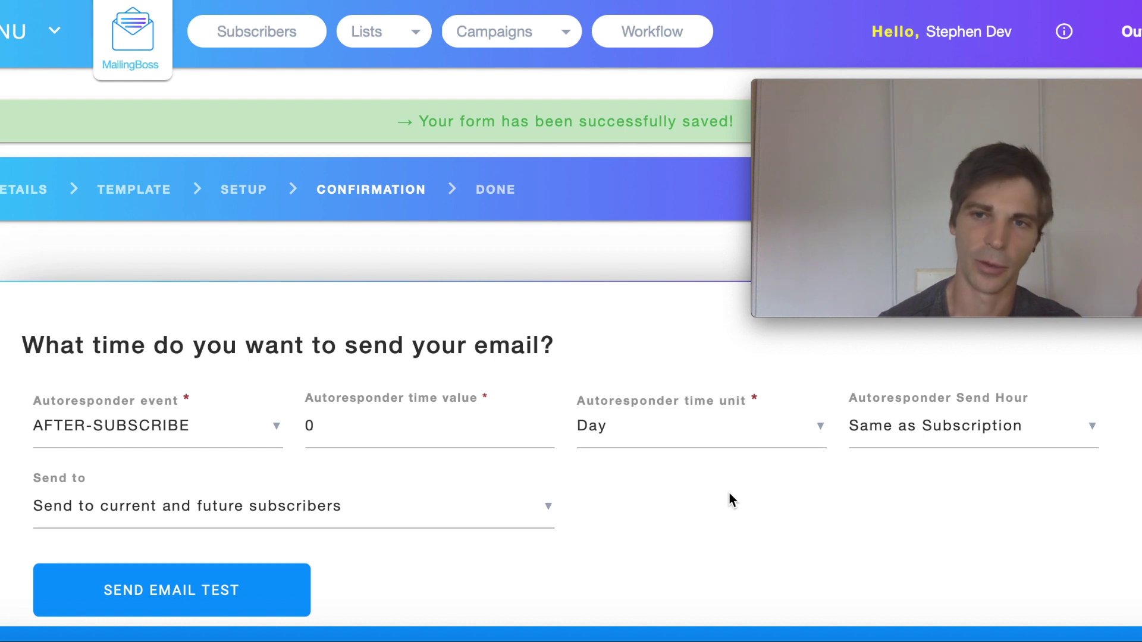
click(1088, 434)
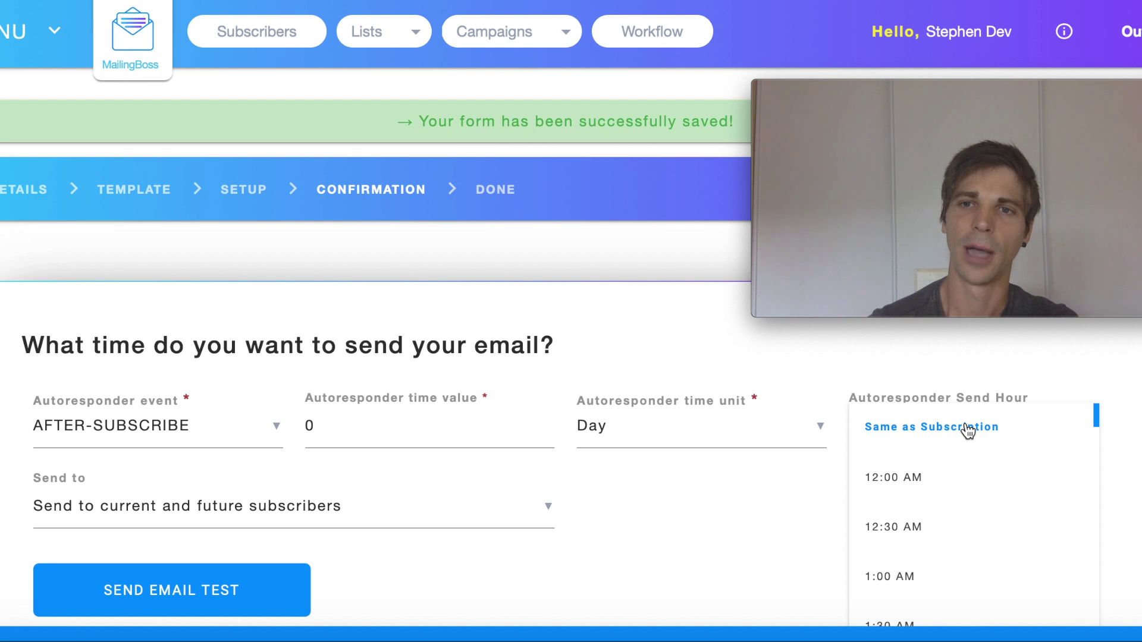
click(968, 430)
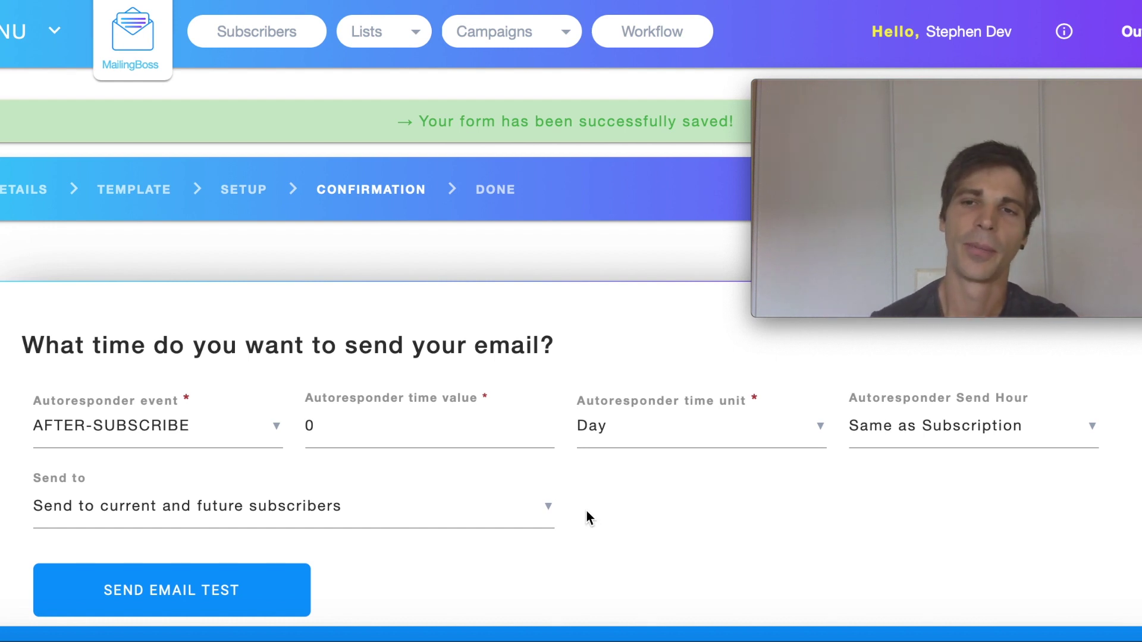
click(548, 506)
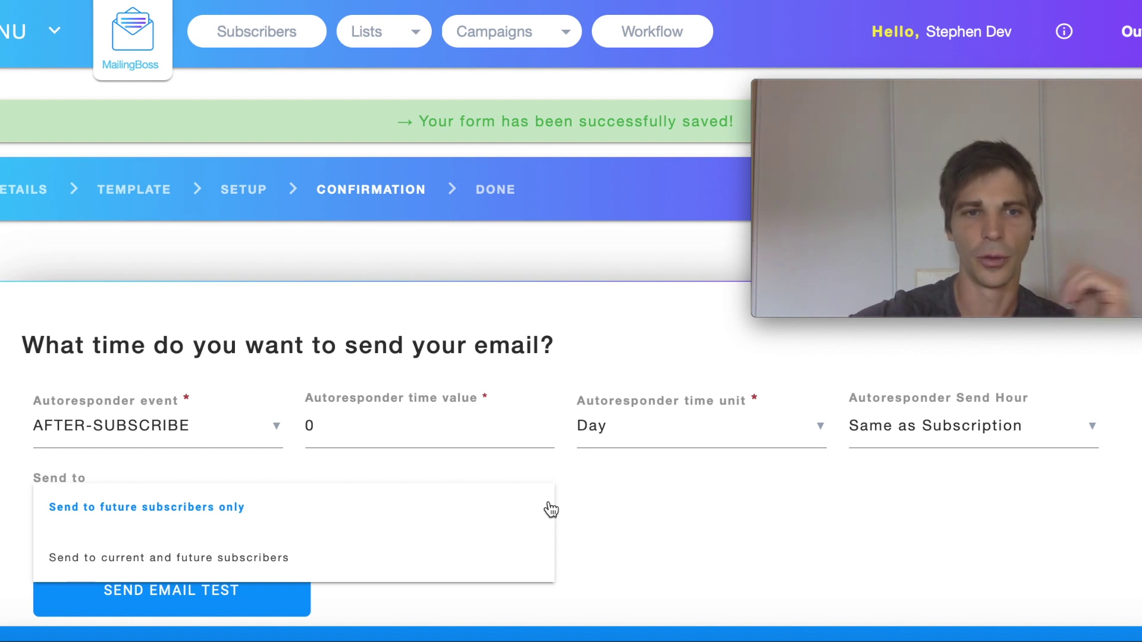
Keep sending to current and future subscribers and bring up the Send a test email form.
click(233, 559)
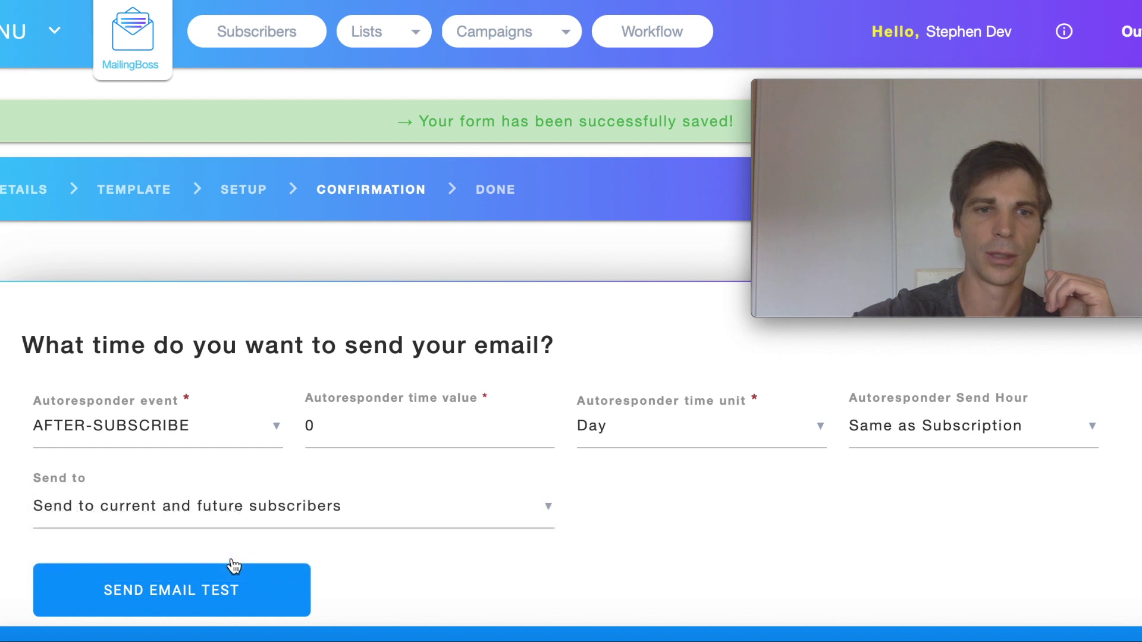
scroll(822, 537, down, 2)
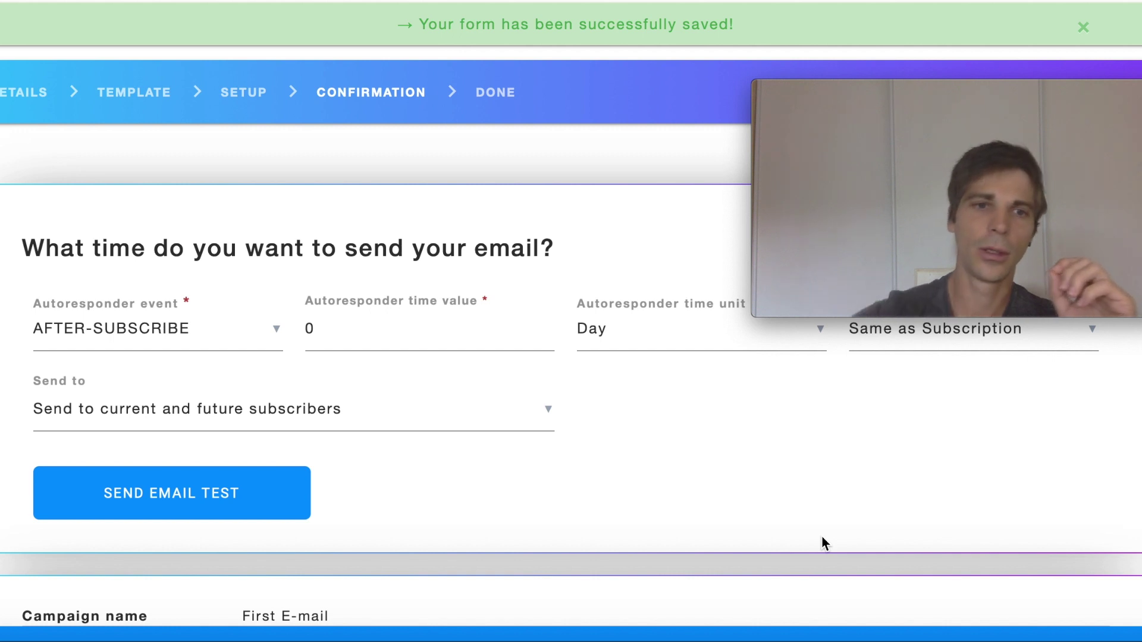
click(151, 499)
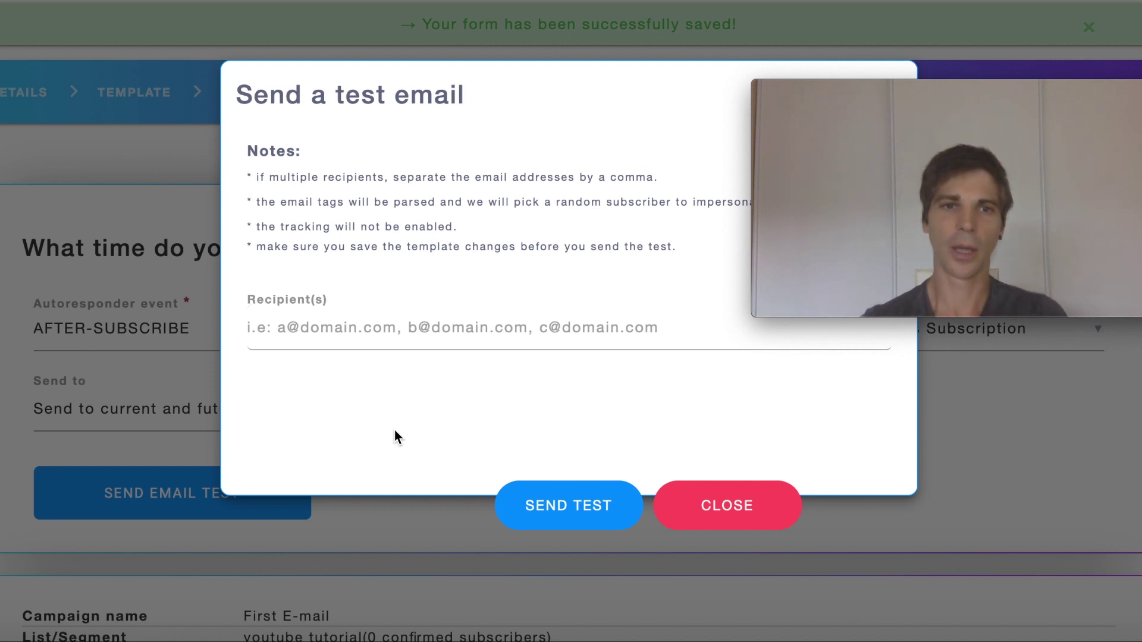
Send a test email to the account's contact e-mail address, fixing a mistyped character.
click(361, 333)
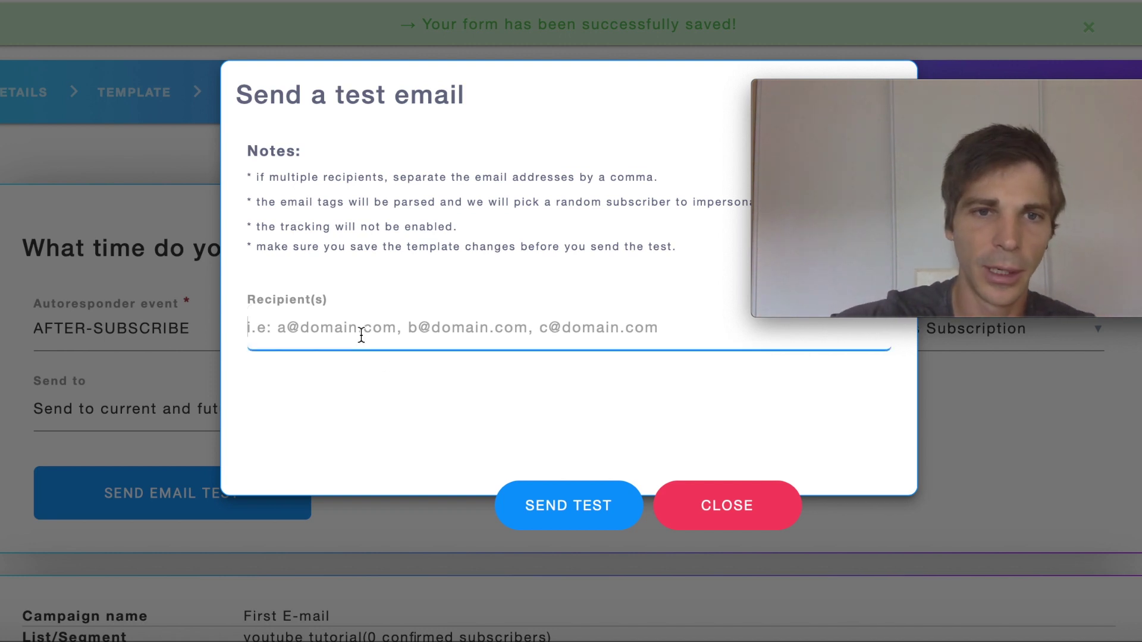
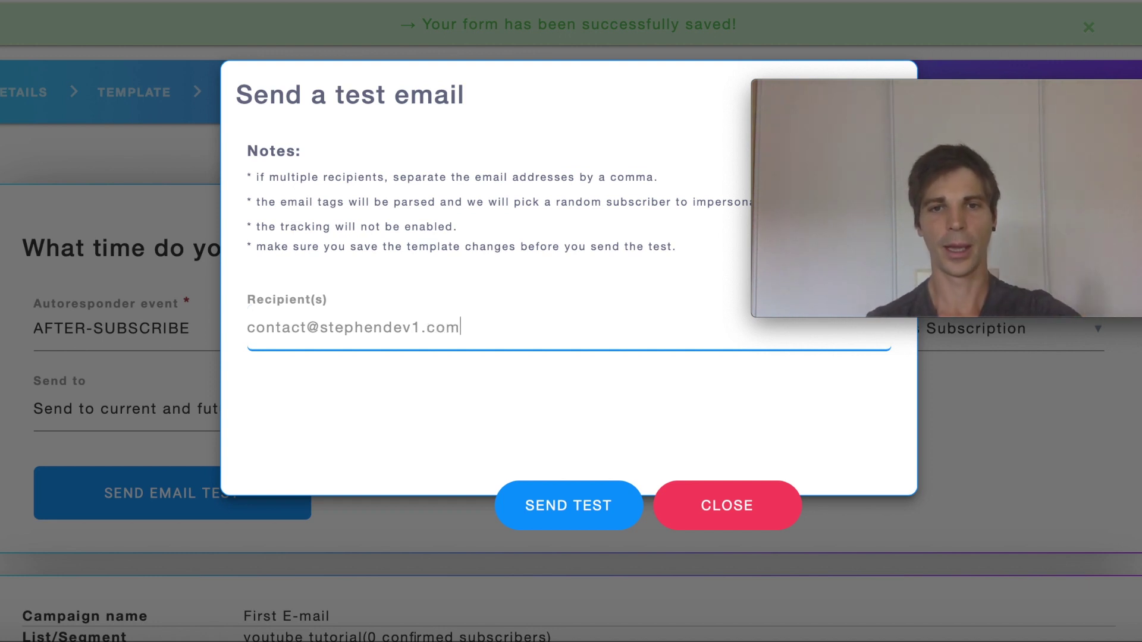
click(553, 512)
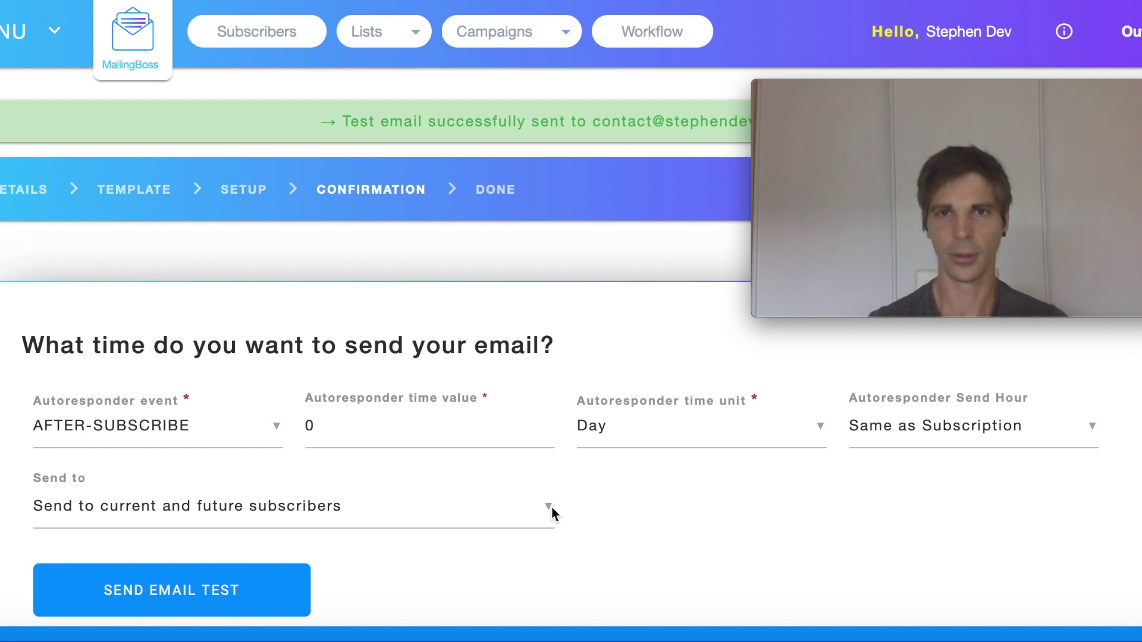
Save and activate the First E-mail autoresponder so it sends to the youtube tutorial list.
scroll(552, 512, down, 5)
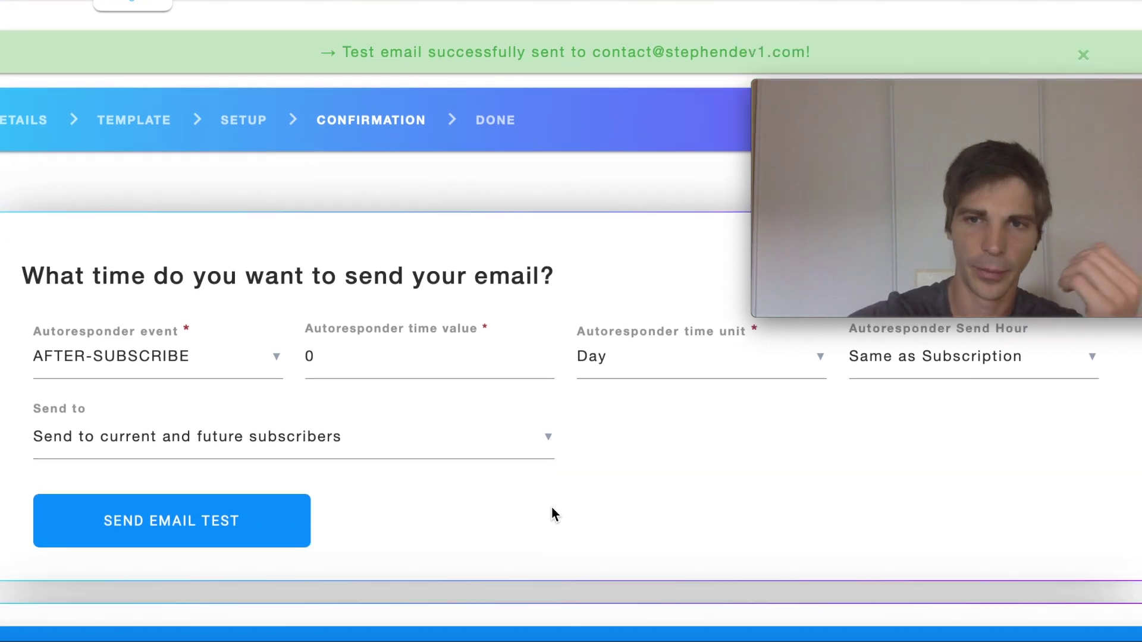
scroll(552, 513, down, 1)
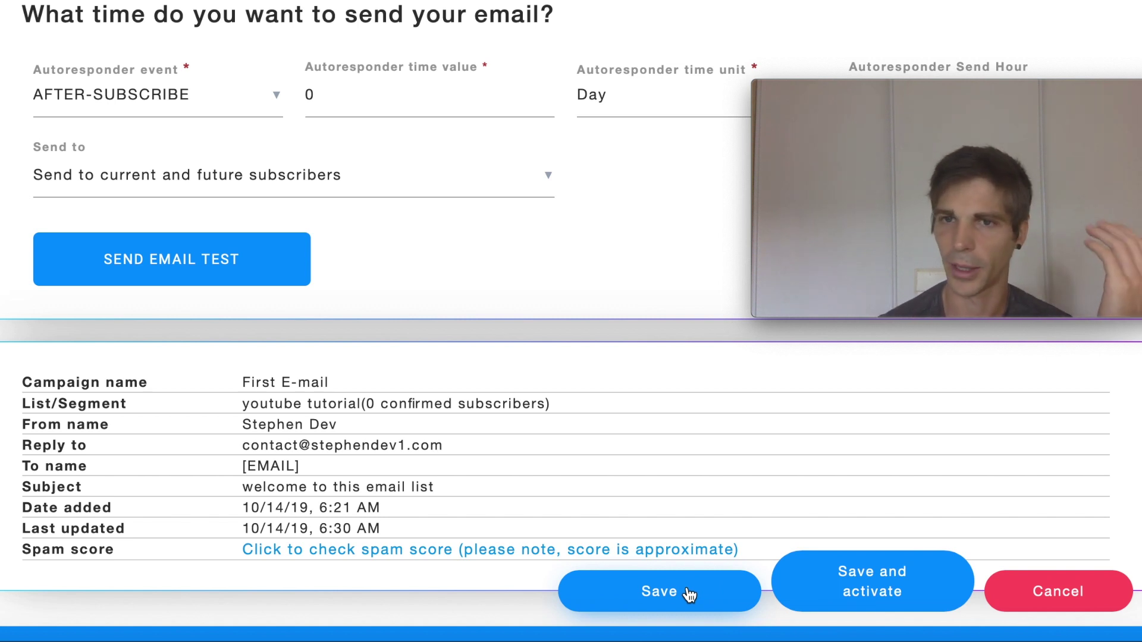
click(879, 580)
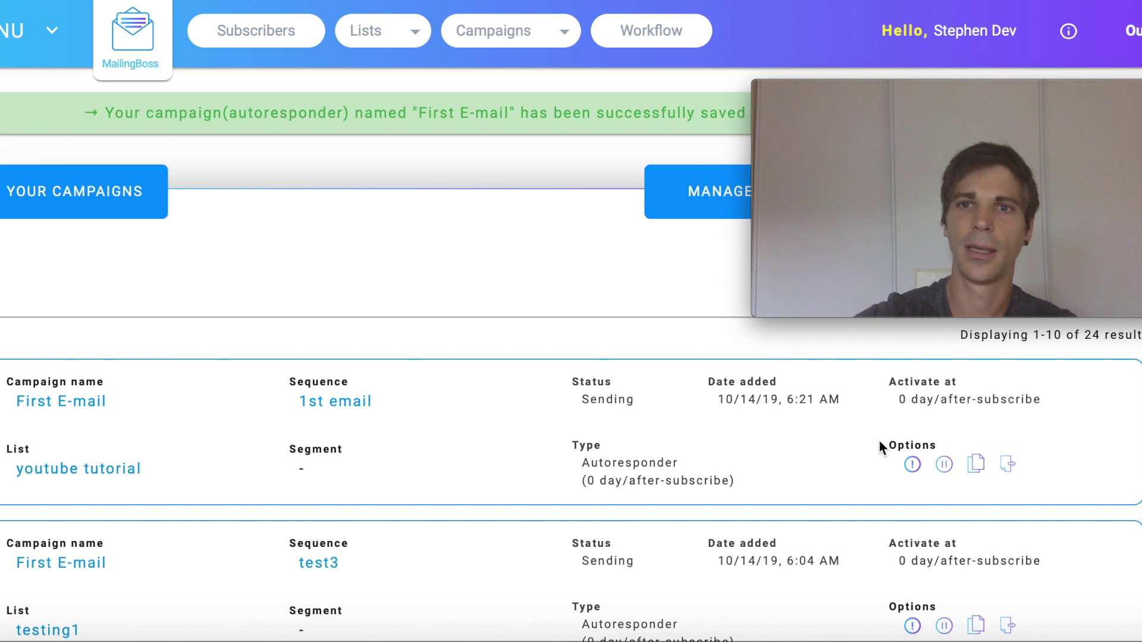
drag(921, 166, 919, 237)
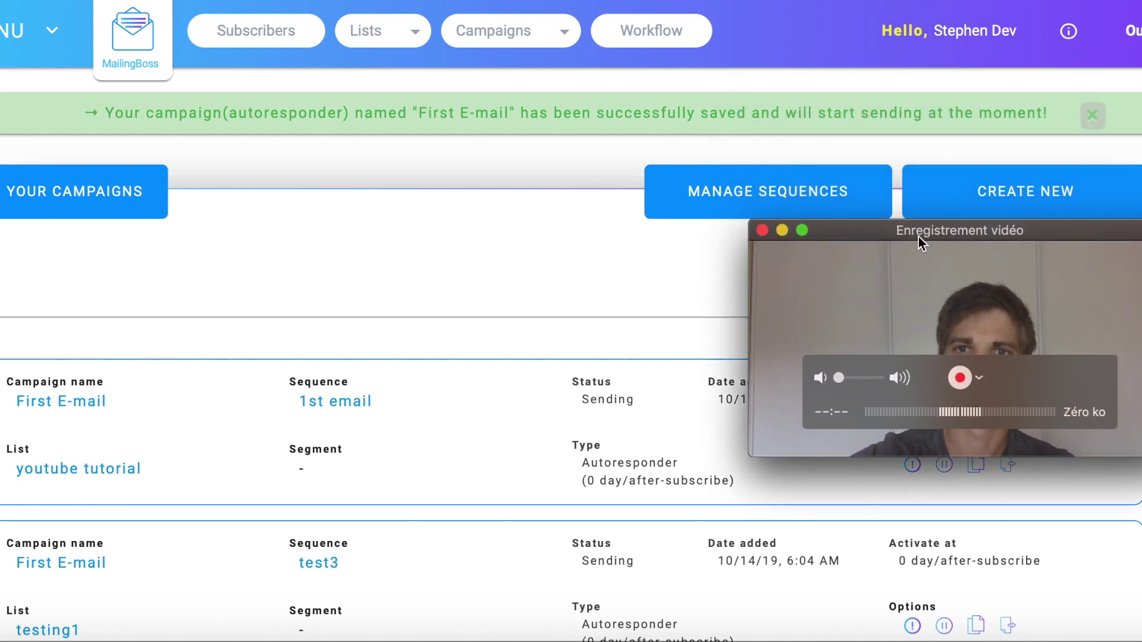